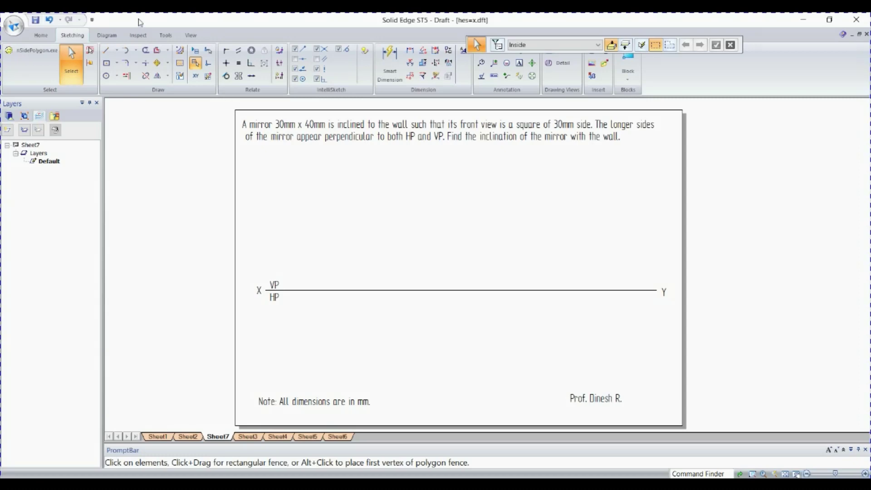
Draw a horizontal rectangle 40 mm wide and 30 mm high above the XY line, and move it closer to the line.
left_click(117, 64)
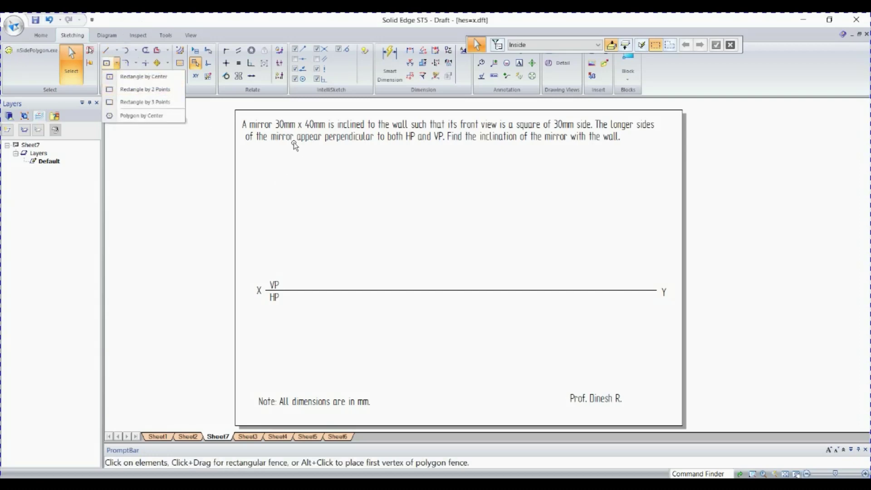
left_click(145, 89)
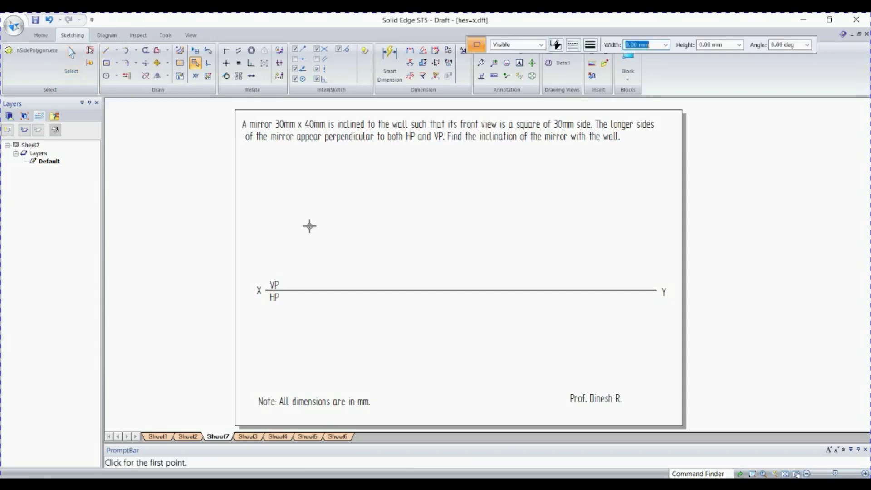
left_click(295, 215)
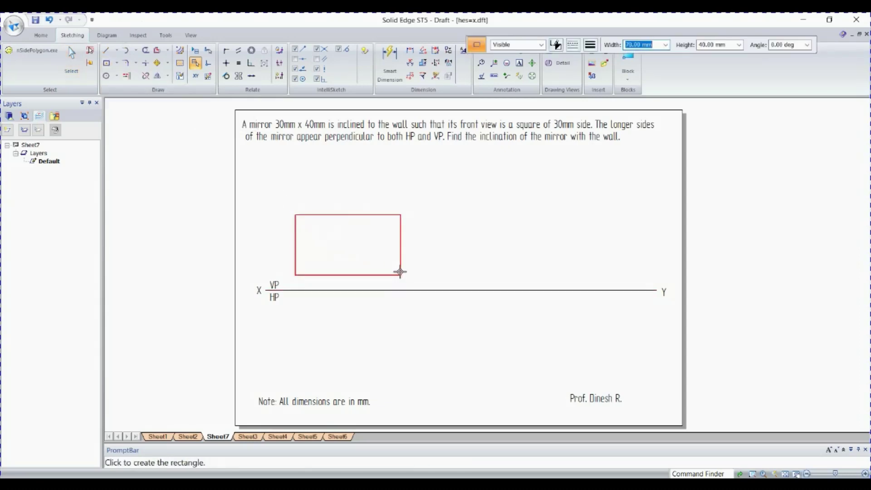
type("40")
key("Tab")
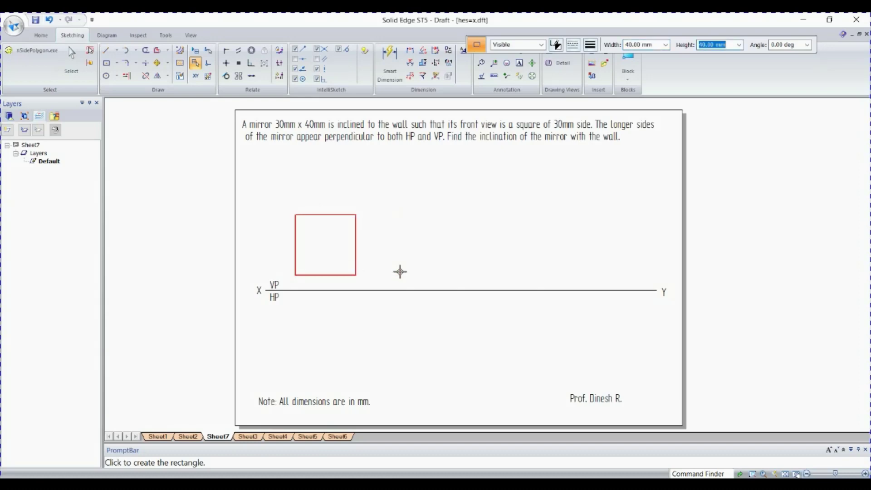
type("30")
key("Tab")
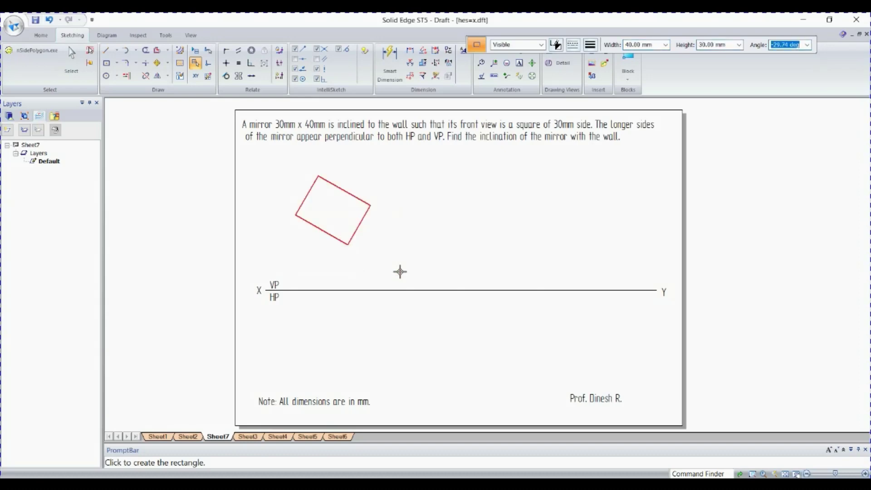
type("0")
key("Return")
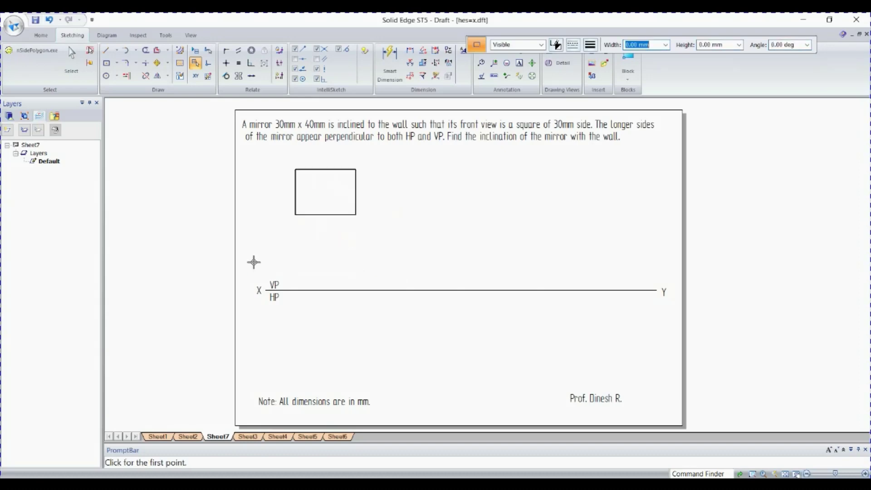
key("Escape")
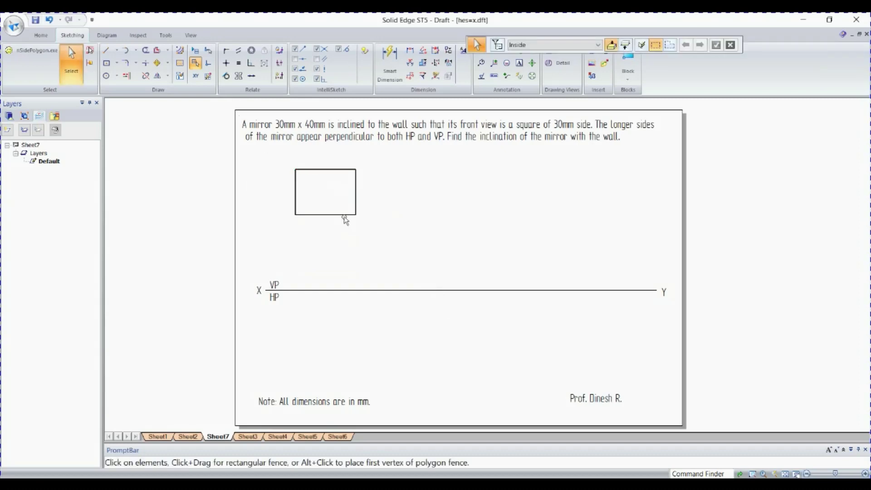
left_click(356, 193)
left_click_drag(356, 192, 386, 247)
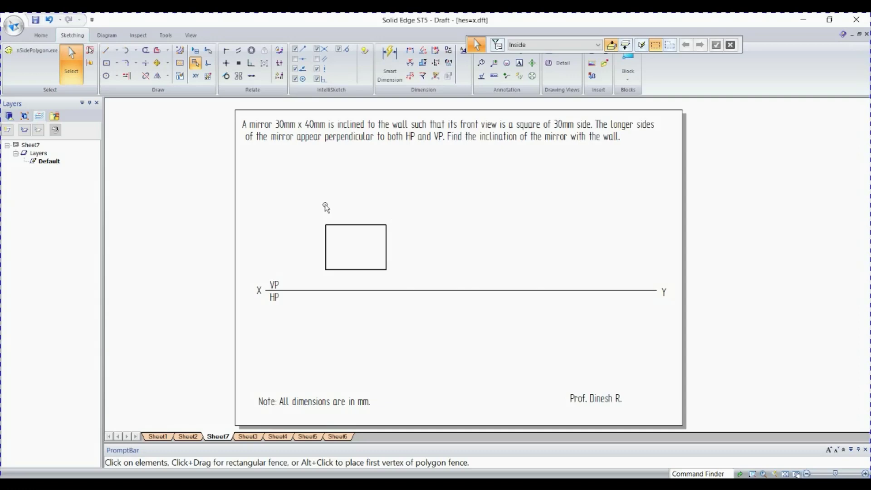
Dimension the rectangle's width above its upper edge and its height beside its left edge.
left_click(390, 64)
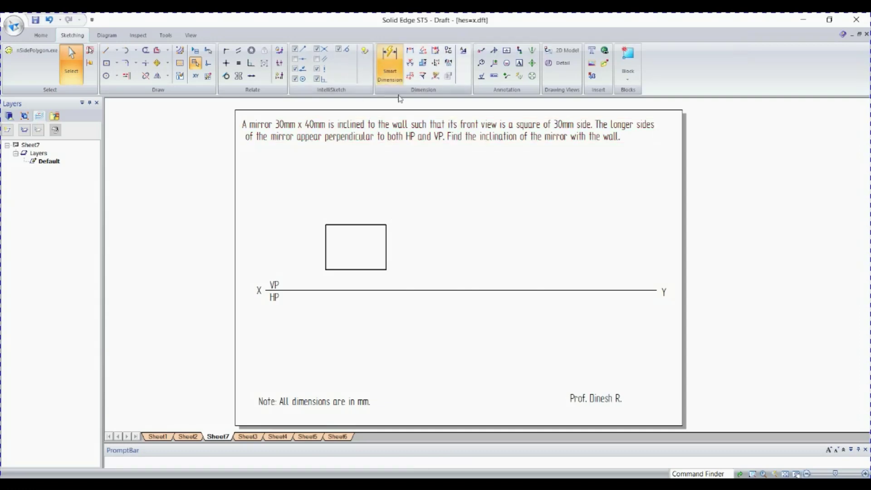
left_click(354, 225)
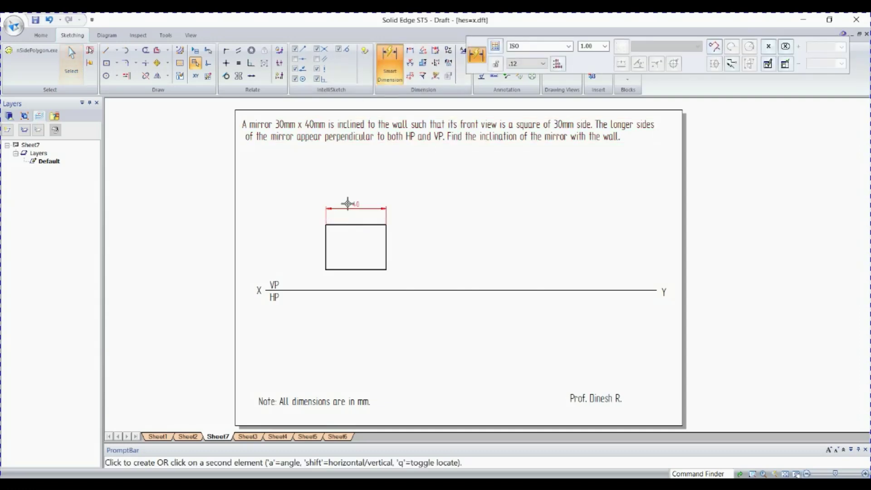
left_click(347, 207)
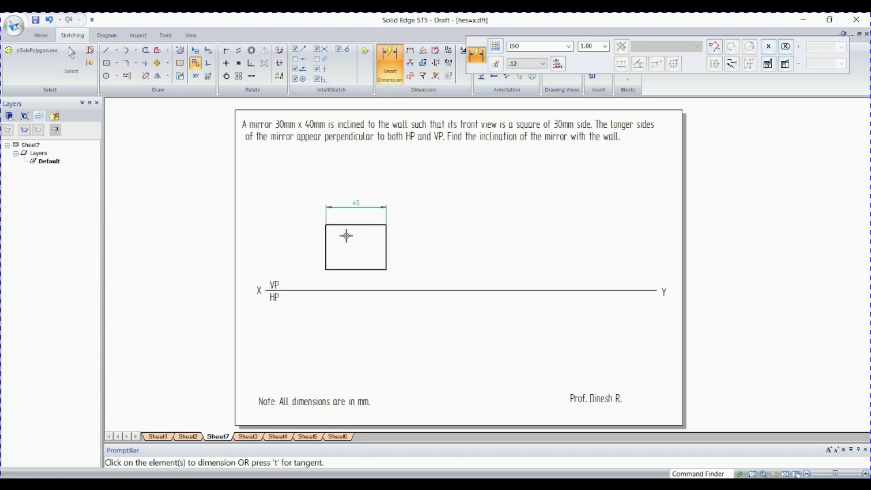
left_click(325, 227)
left_click(311, 226)
Copy the corner labels a', b', c' and d' of the first front view from Sheet2 into Sheet7.
left_click(195, 436)
key("Escape")
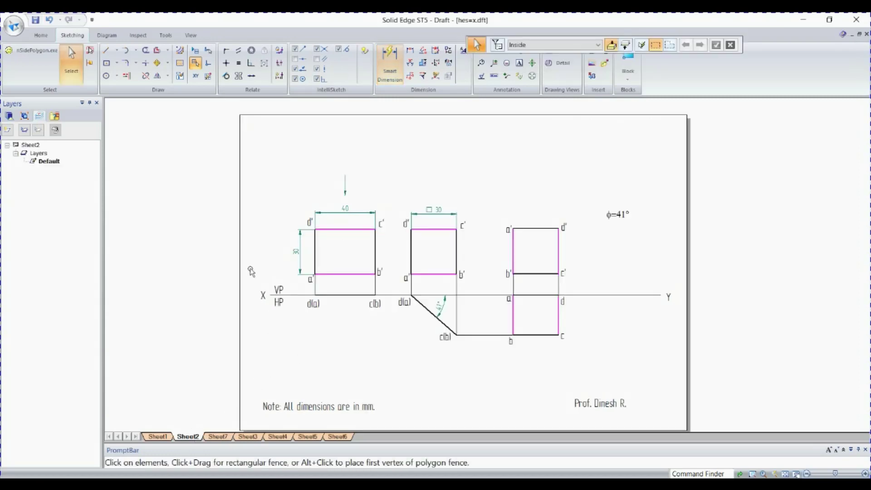
left_click(379, 274, "ctrl")
left_click(376, 224, "ctrl")
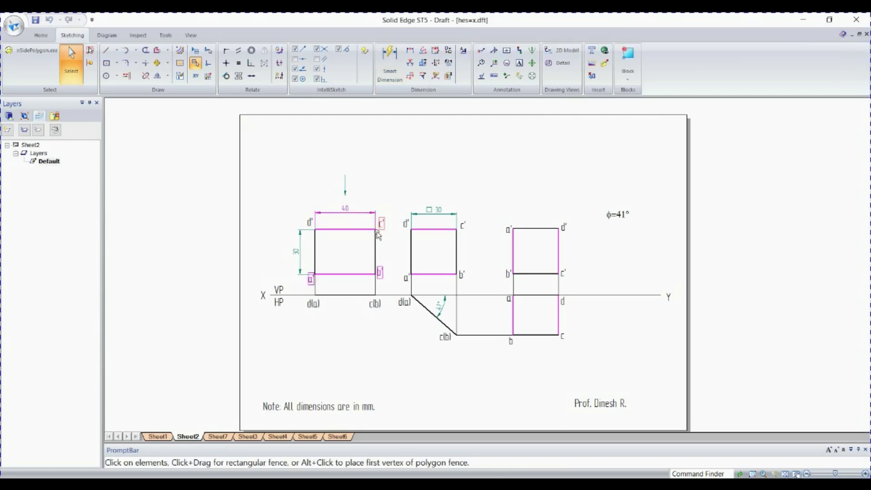
left_click(310, 223, "ctrl")
key("ctrl+c")
left_click(227, 437)
key("ctrl+v")
key("Escape")
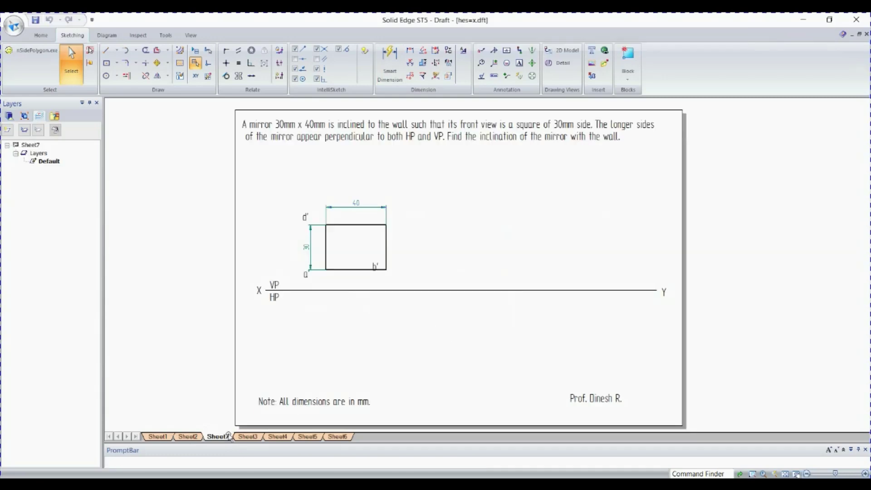
key("ctrl+v")
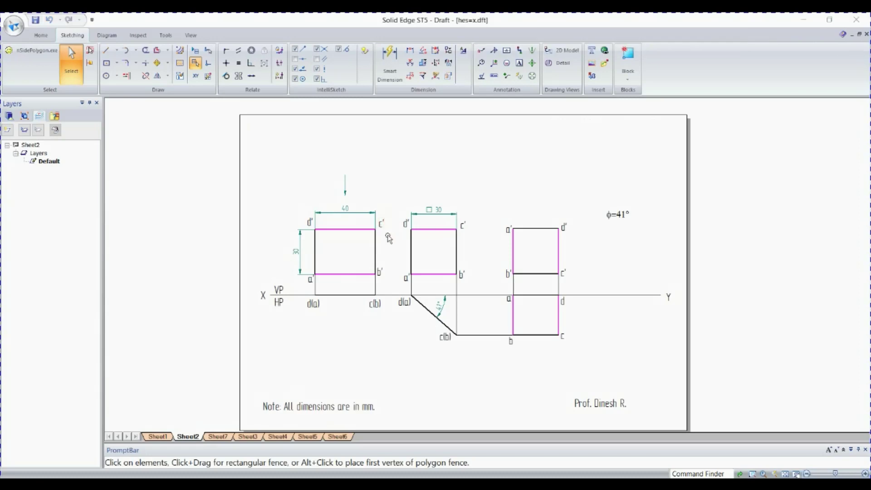
left_click(225, 438)
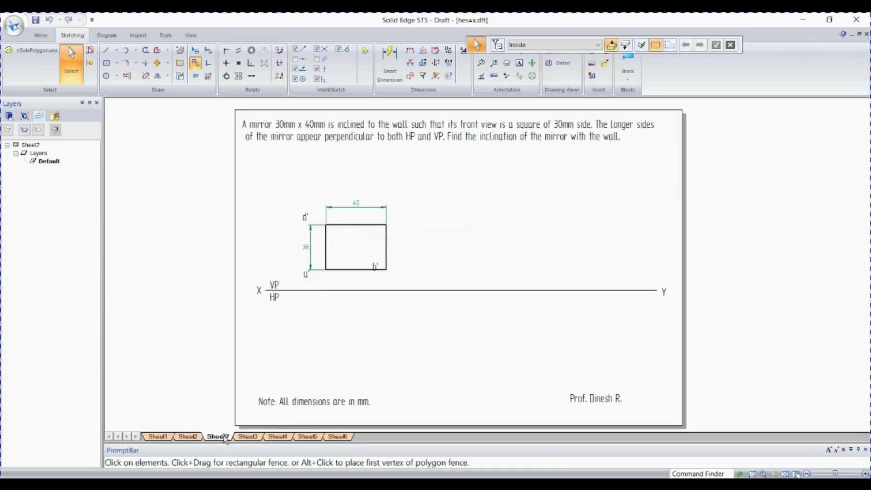
Position the labels d', a', b' and c' beside their matching corners of the rectangle.
left_click(304, 219)
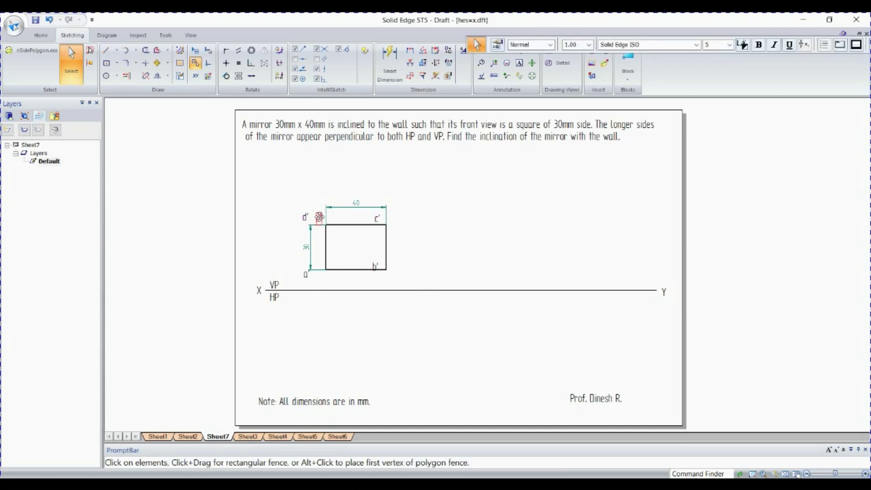
left_click_drag(319, 218, 319, 218)
left_click_drag(308, 276, 322, 279)
left_click(374, 267)
left_click_drag(374, 267, 390, 277)
left_click(376, 219)
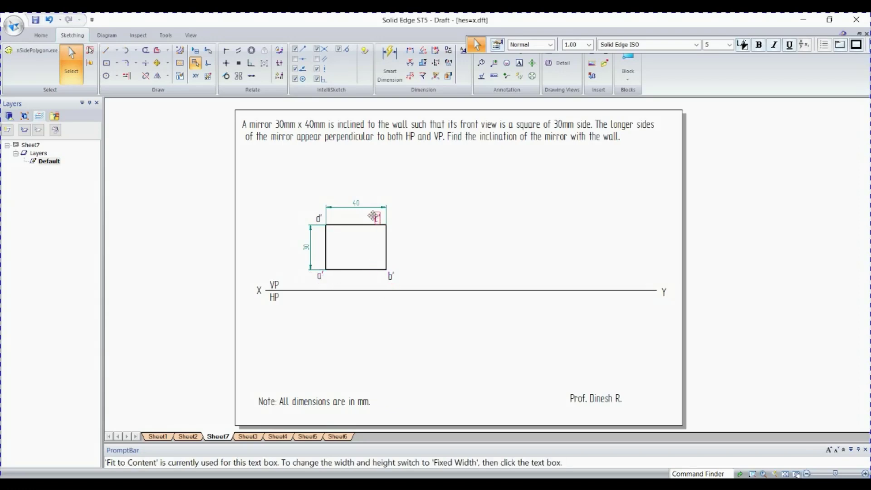
left_click_drag(372, 217, 381, 219)
left_click(422, 262)
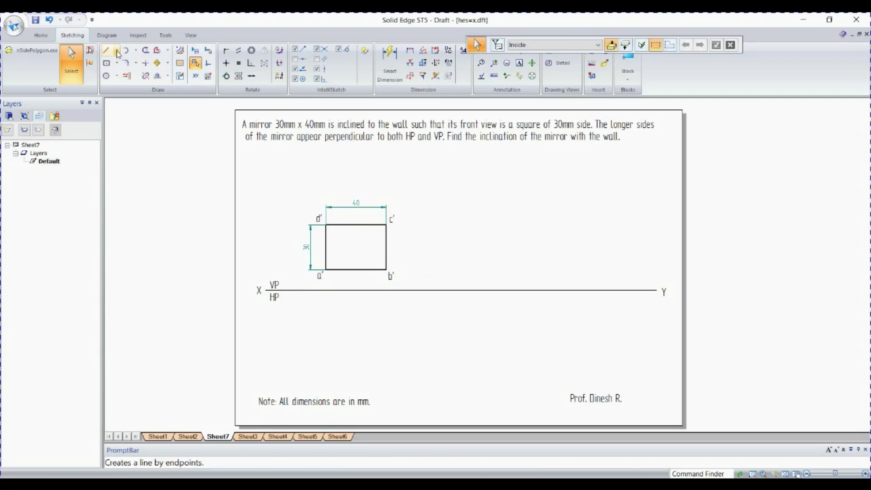
Draw thin vertical projectors from corners a' and b' down to the XY line.
left_click(112, 54)
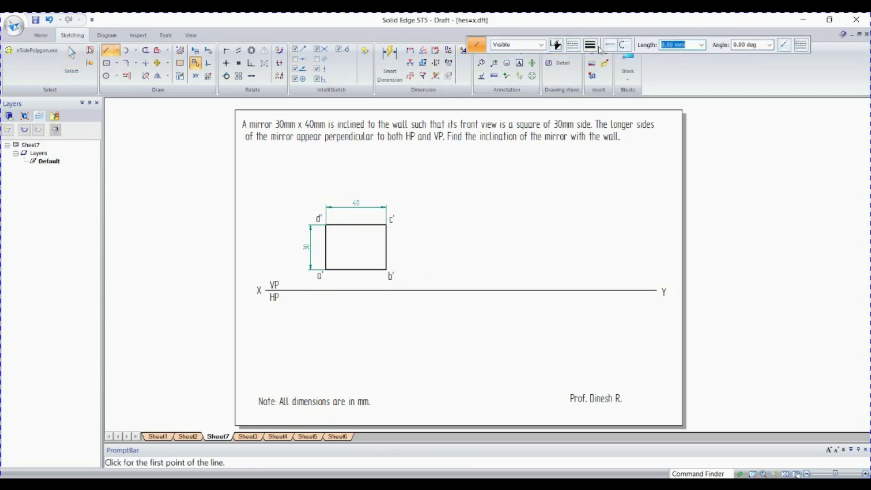
left_click(596, 46)
left_click(605, 58)
left_click(326, 269)
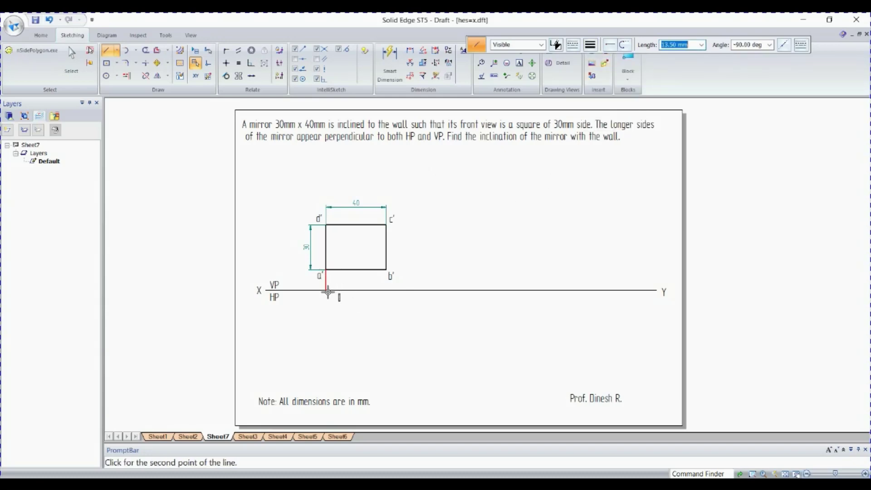
left_click(325, 290)
left_click(386, 290)
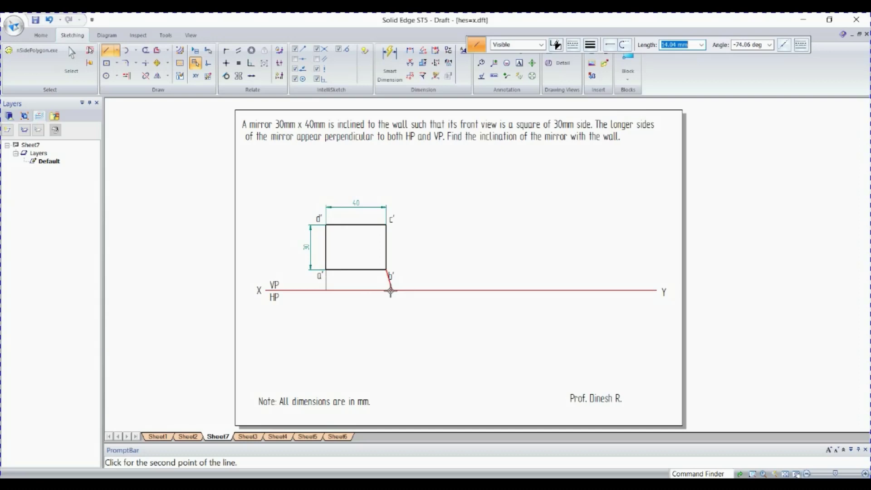
Draw the top view as a thicker line along XY between the feet of the two projectors.
left_click(590, 44)
left_click(598, 86)
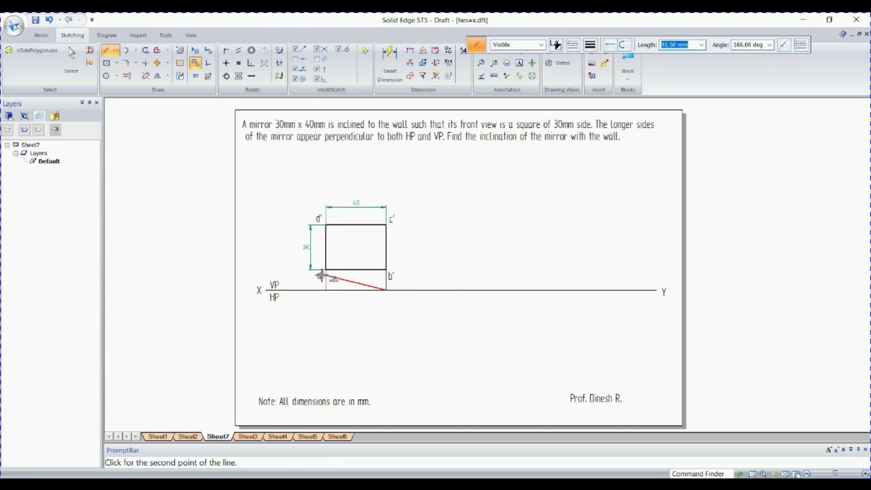
left_click(326, 290)
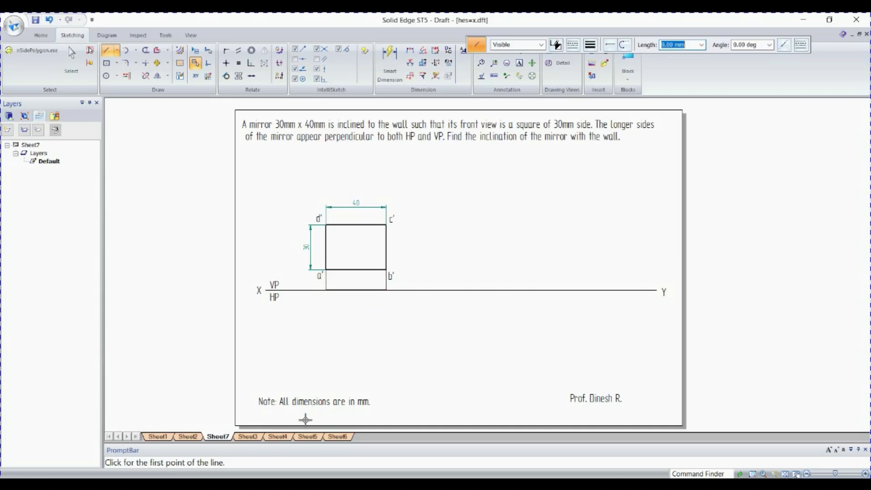
Copy the top-view labels d(a) and c(b) from Sheet2 and place them below the projector ends on Sheet7.
left_click(188, 437)
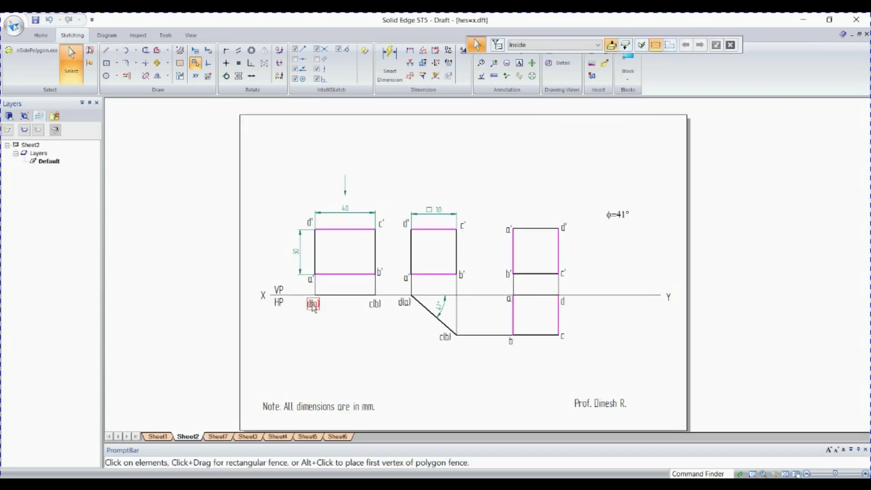
left_click(375, 305, "ctrl")
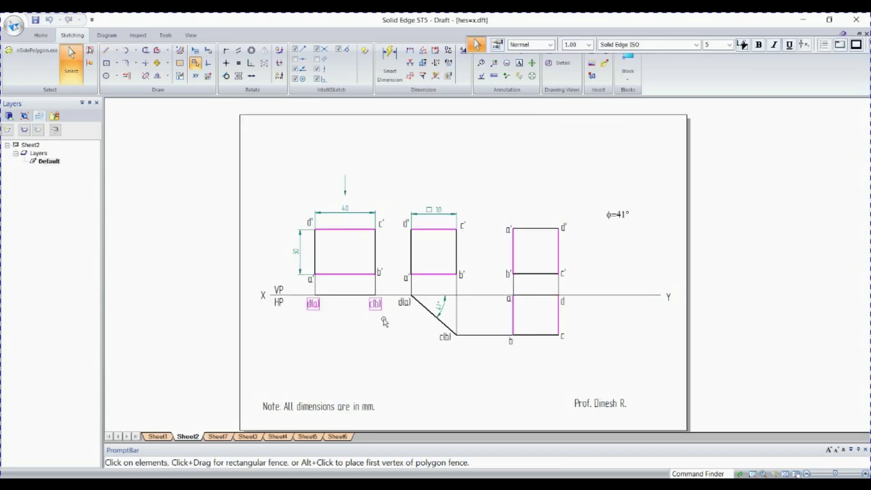
left_click(383, 323)
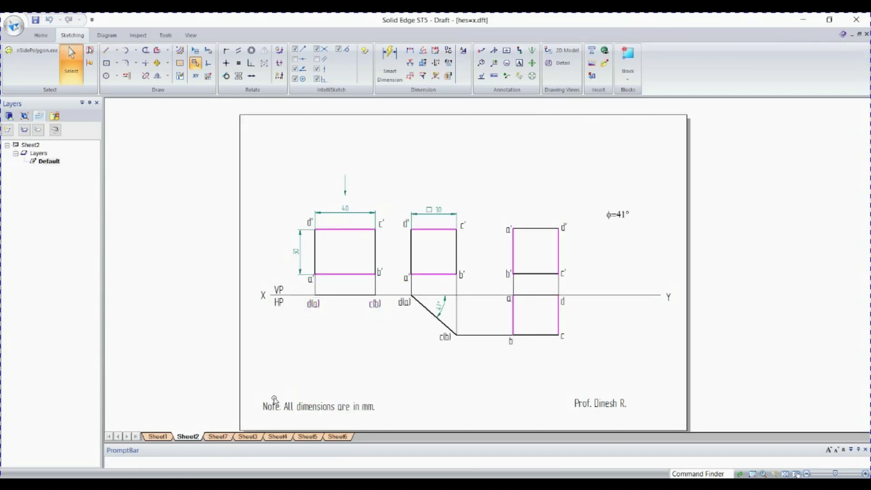
left_click(219, 437)
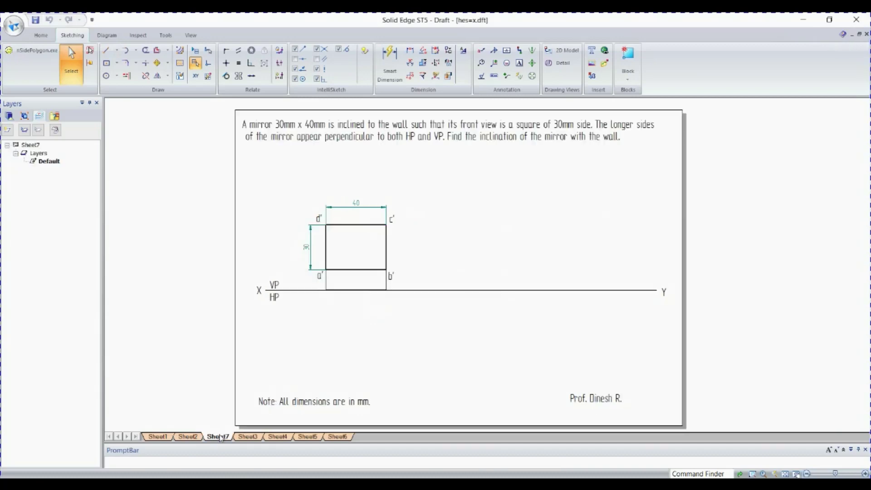
key("ctrl+v")
left_click_drag(312, 301, 323, 300)
left_click(352, 330)
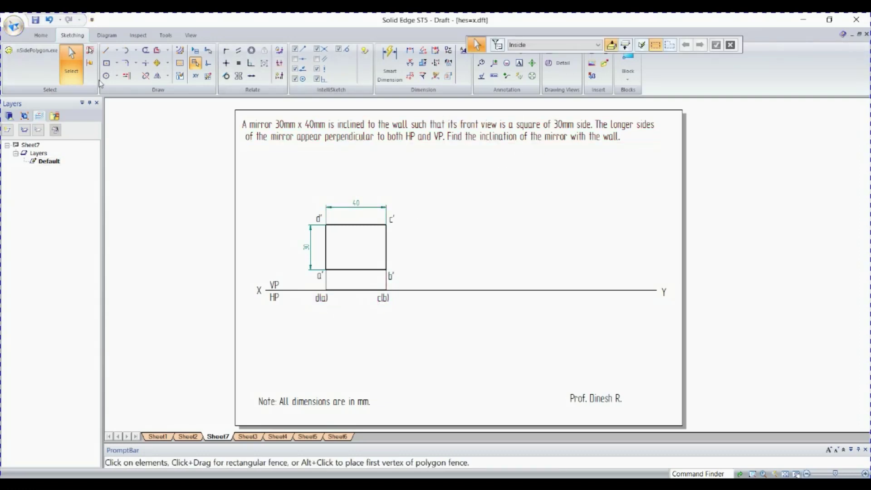
Draw a 30 mm x 30 mm square at 0° beside the rectangle, with its top edge level with line d'c'.
left_click(117, 63)
left_click(116, 63)
left_click(117, 63)
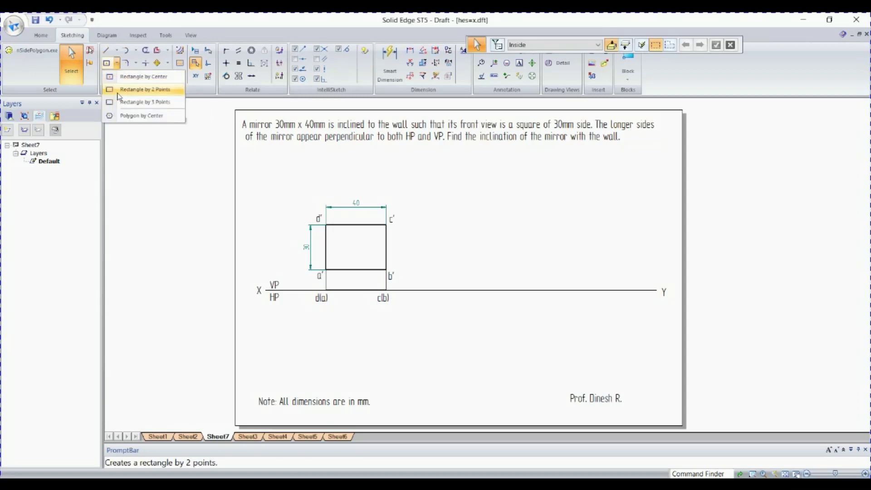
left_click(119, 89)
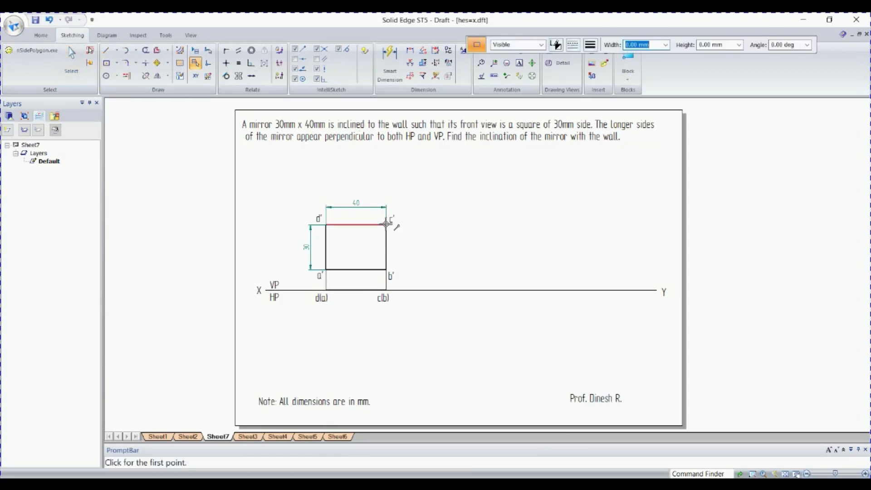
left_click(416, 224)
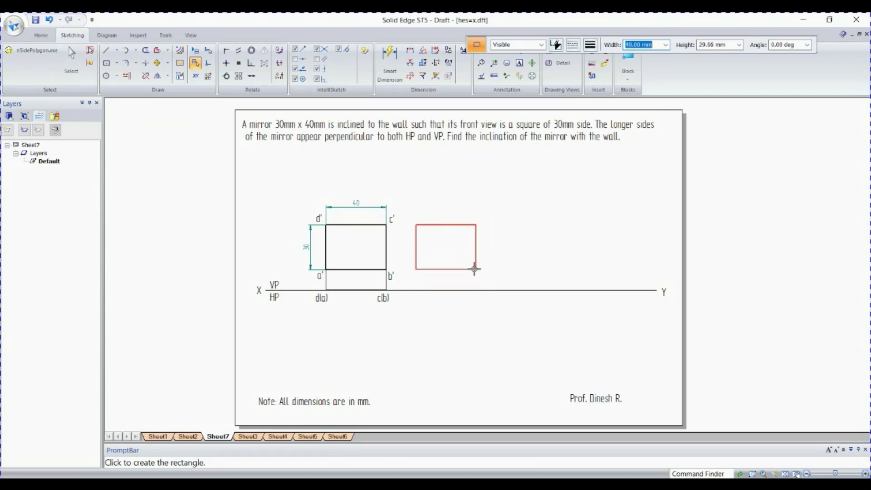
type("20")
key("Tab")
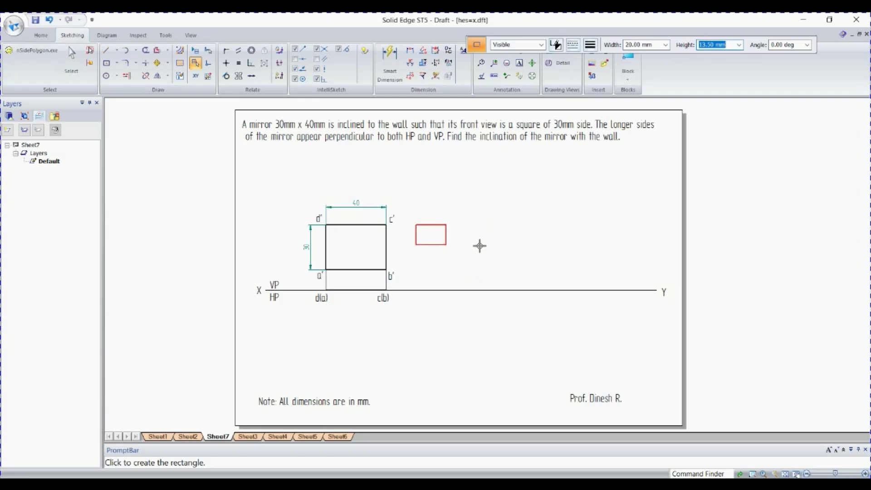
left_click(654, 46)
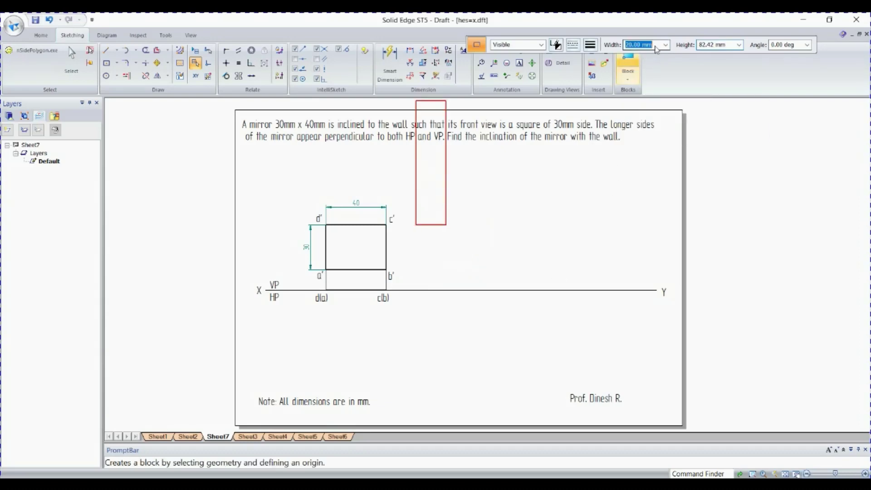
type("30")
left_click(719, 46)
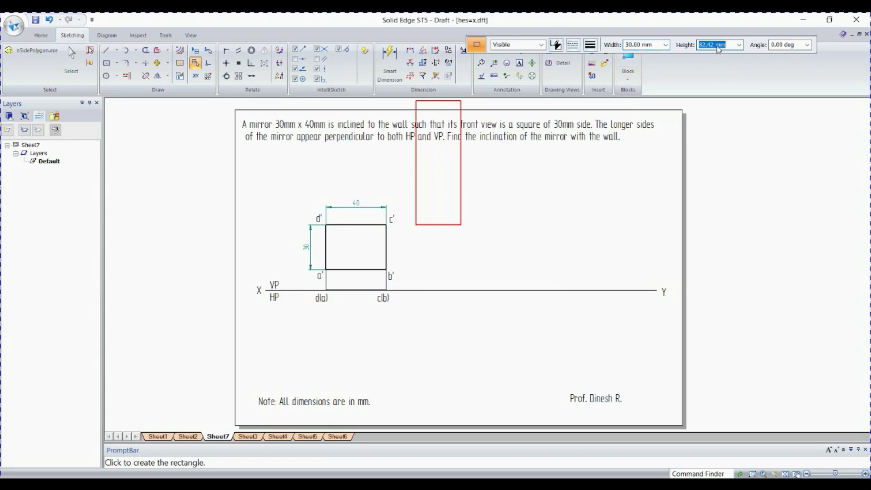
type("30")
key("Tab")
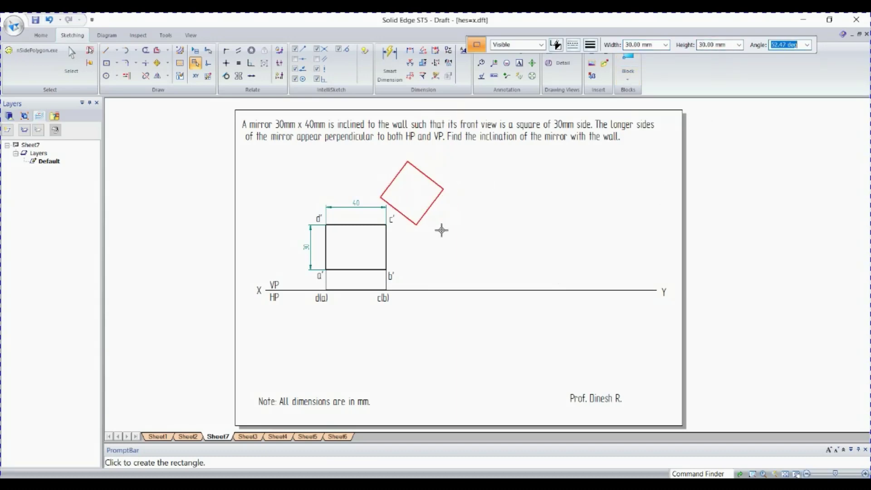
left_click(450, 270)
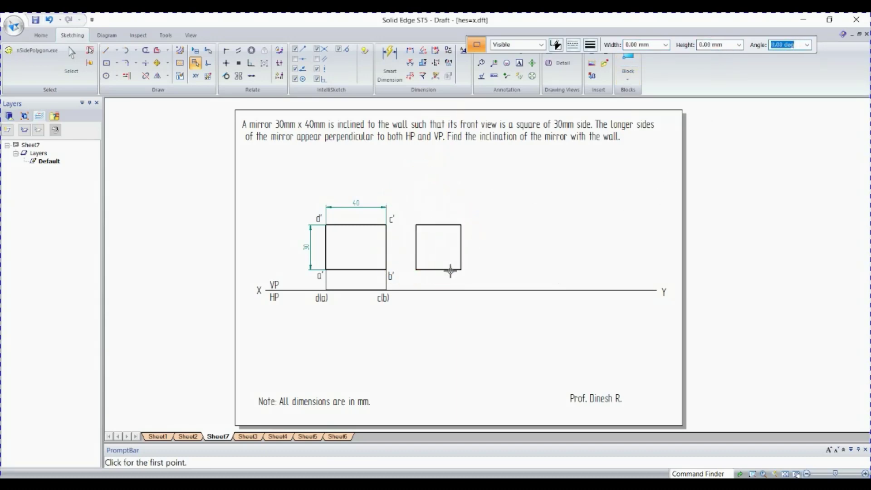
key("Escape")
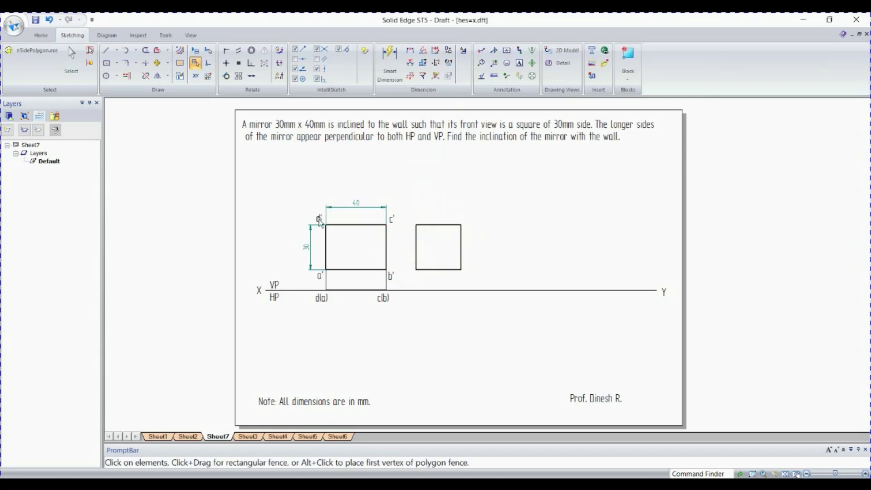
Copy the labels d', a', c' and b' from the rectangle and place them beside the matching corners of the square.
left_click(317, 275, "ctrl")
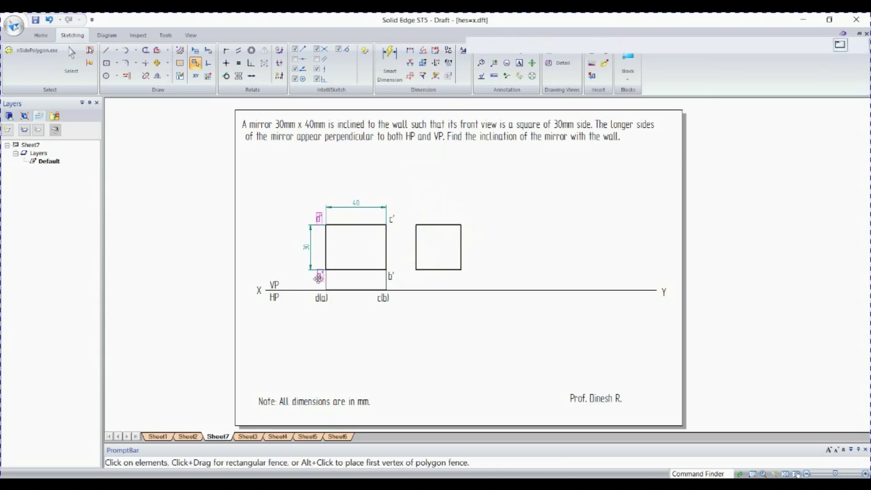
left_click_drag(317, 275, 409, 278, "ctrl")
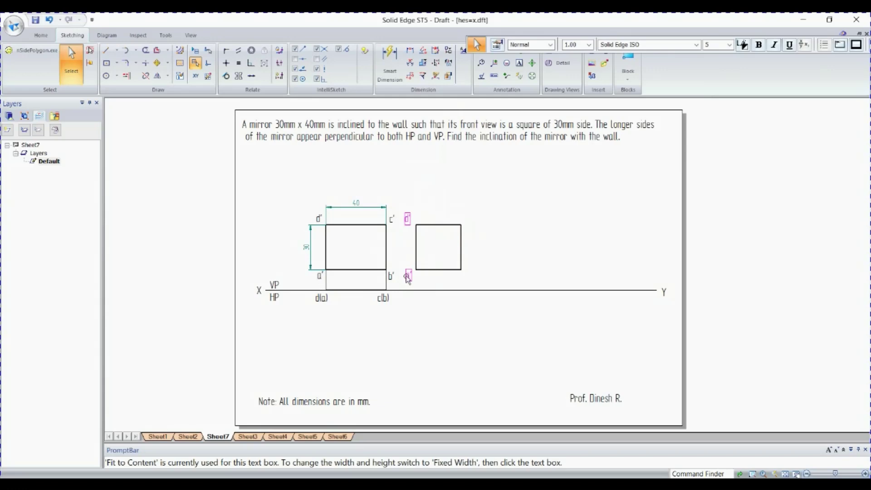
left_click_drag(392, 222, 471, 220, "ctrl")
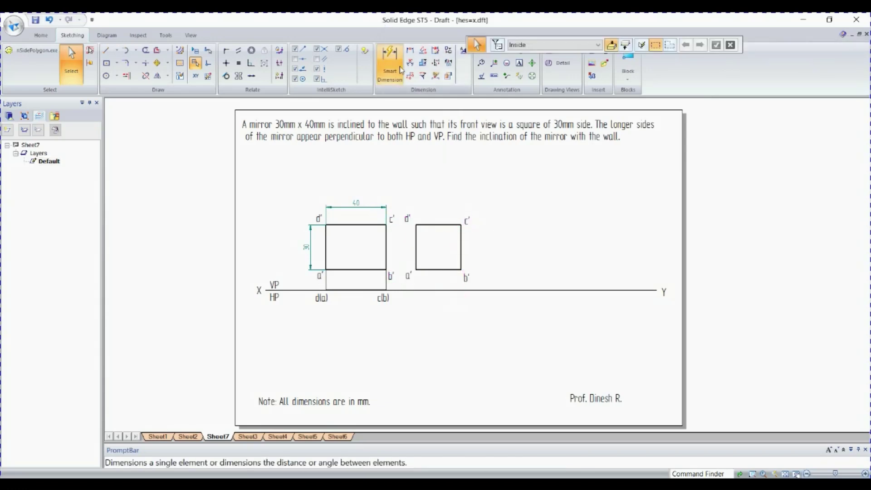
Dimension the square's top edge, placing the dimension above it in line with the rectangle's 40 mm dimension.
left_click(390, 64)
left_click(437, 222)
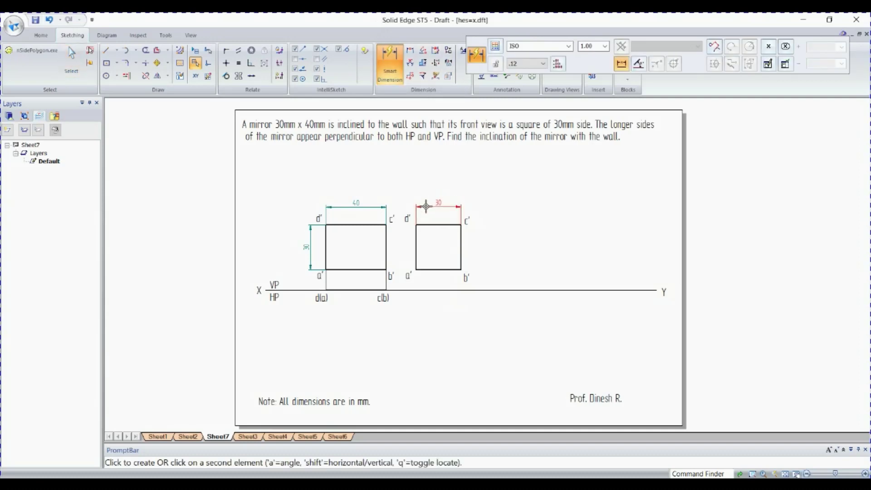
left_click(425, 207)
key("Escape")
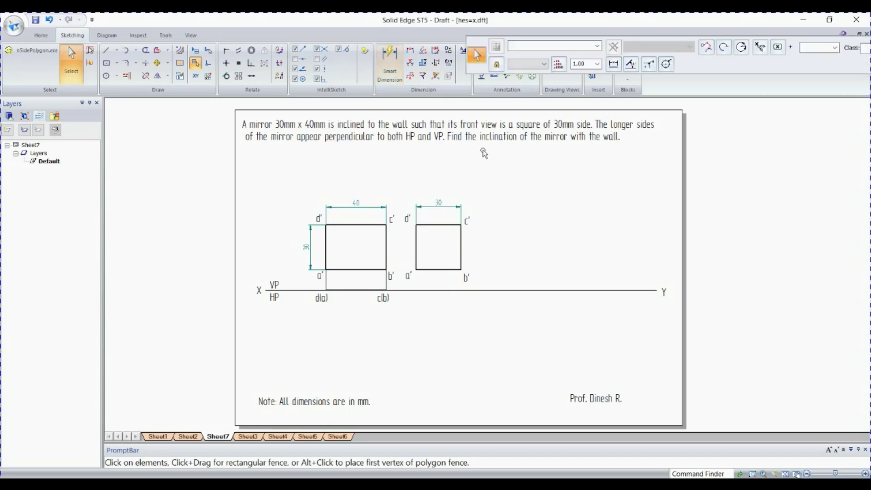
Add the square symbol as a prefix to the dimension above the square.
left_click(438, 204)
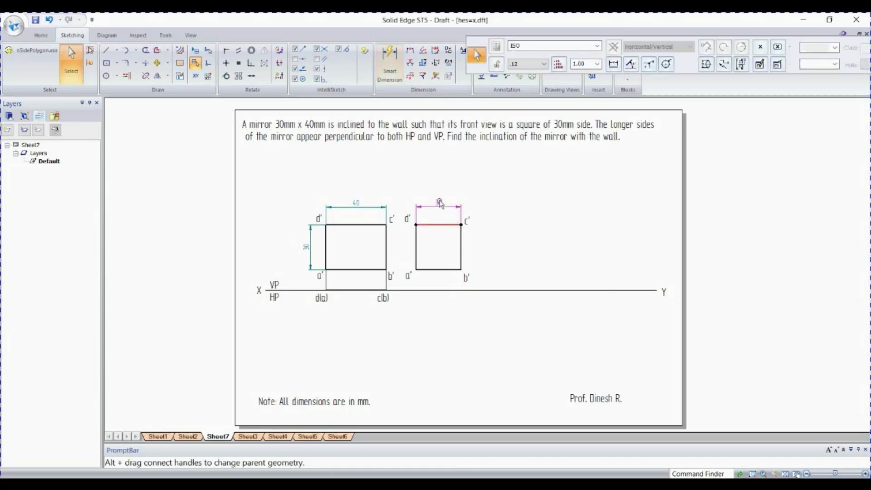
left_click(759, 66)
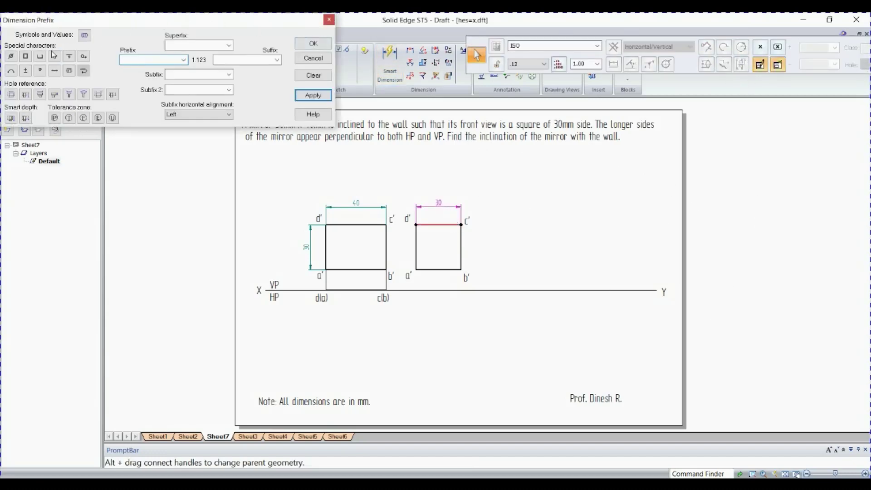
left_click(26, 56)
left_click(313, 45)
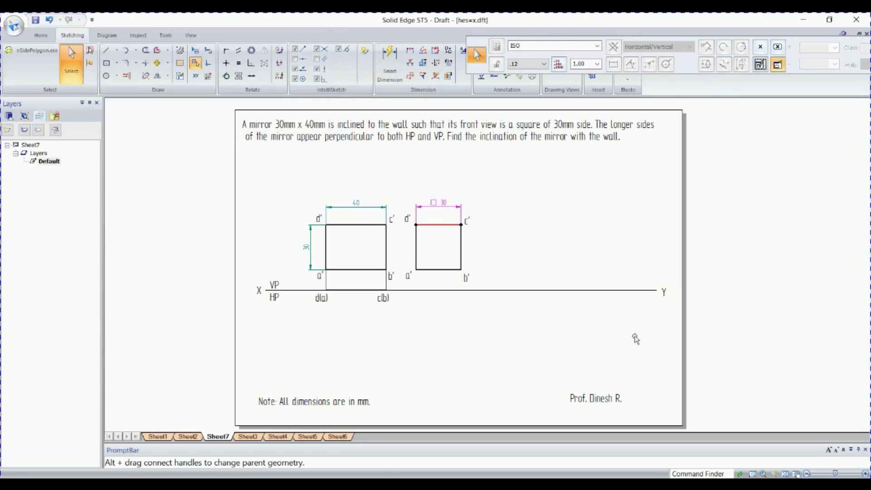
left_click(557, 245)
Draw a vertical projector about 73.5 mm long from the square's corner b' down past XY, and make it a thin line.
left_click(108, 50)
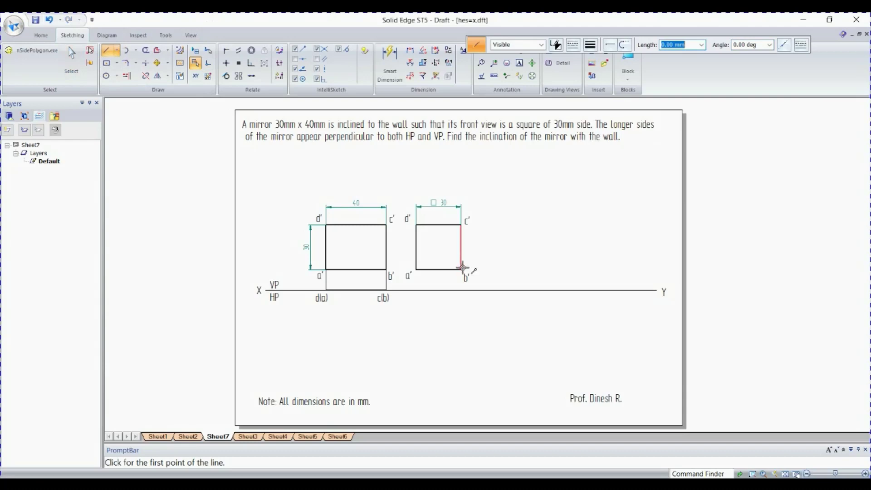
left_click(462, 269)
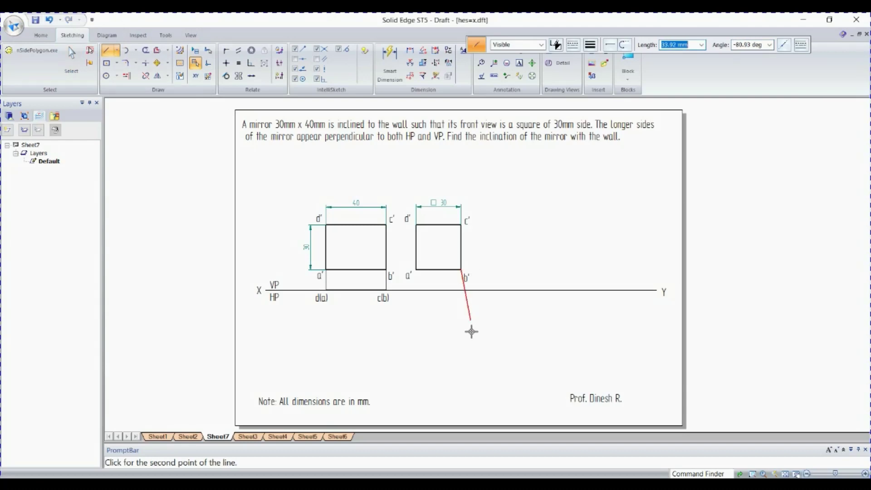
left_click(464, 380)
key("Escape")
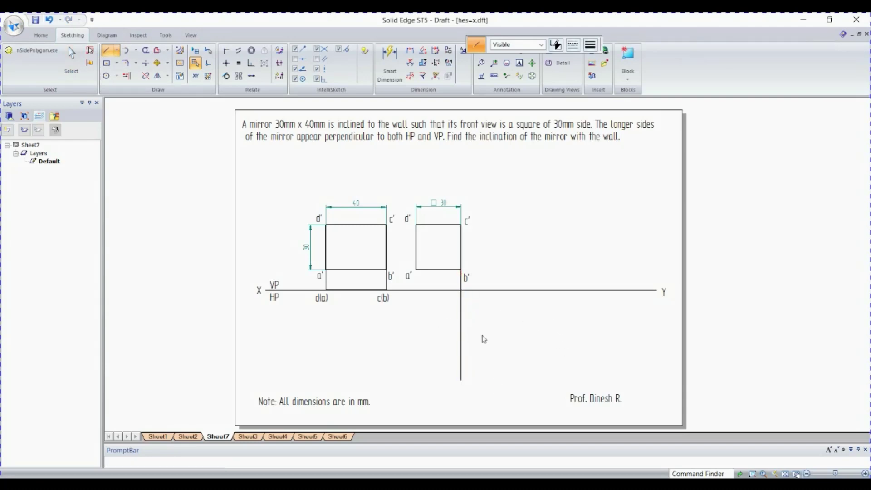
left_click(461, 311)
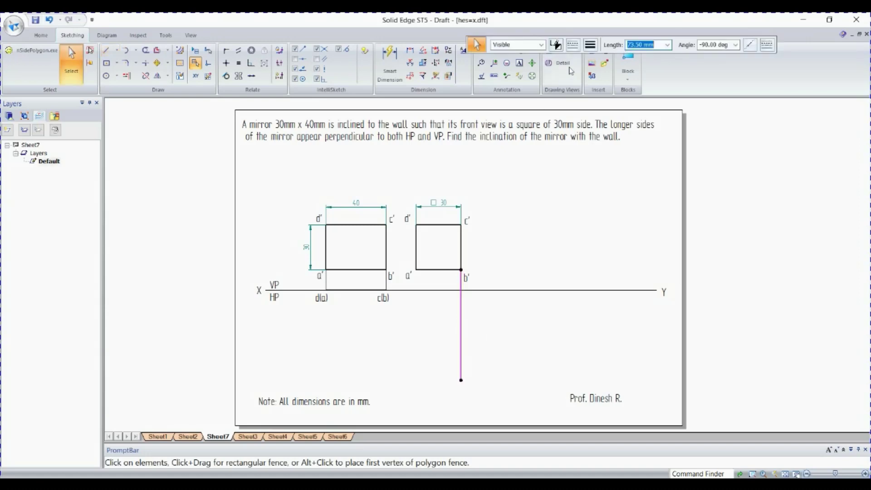
left_click(590, 45)
left_click(591, 54)
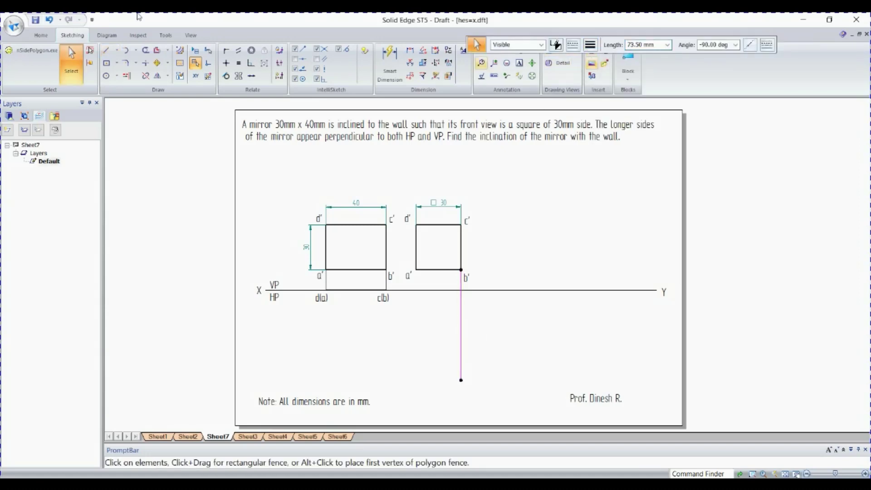
Draw a thin vertical projector from the square's corner a' down to the XY line.
left_click(106, 50)
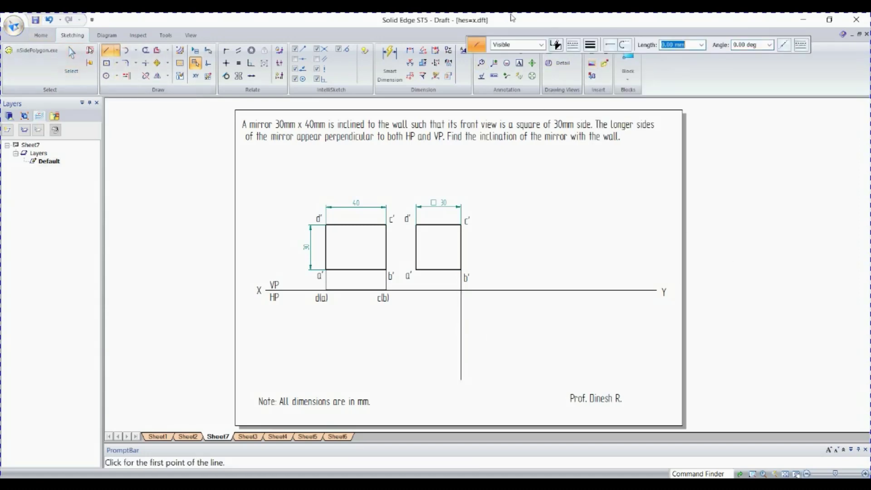
left_click(589, 45)
left_click(597, 58)
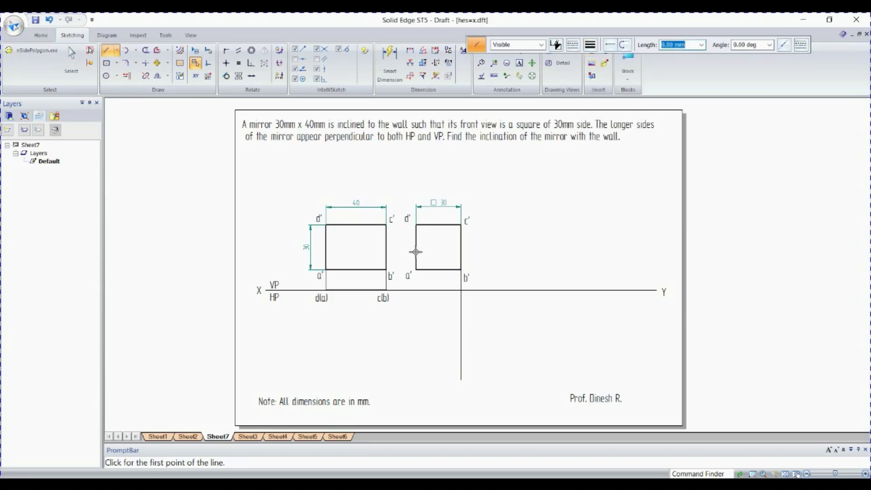
left_click(416, 269)
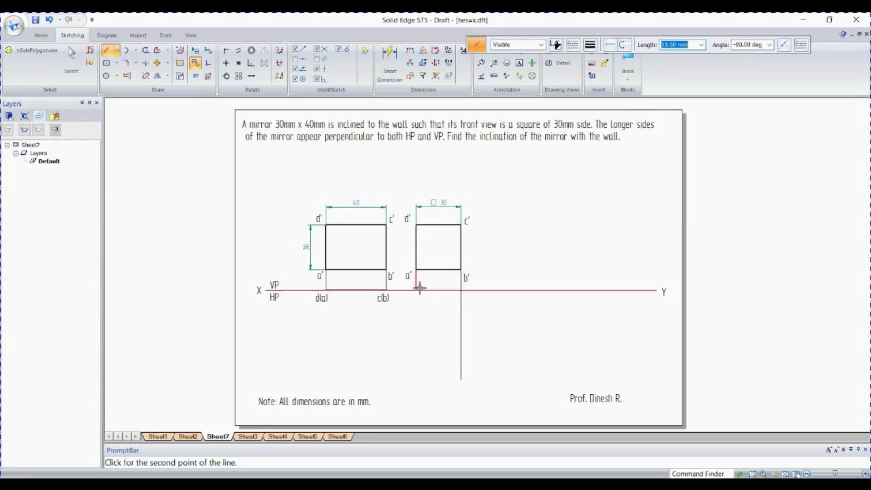
left_click(417, 289)
key("Escape")
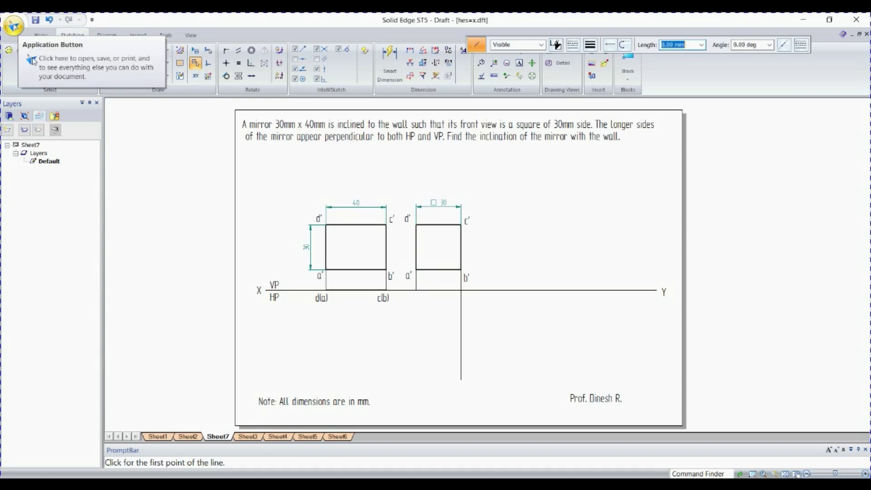
Draw a 40 mm radius arc centred on the foot of the a' projector, cutting across the long projector from b'.
left_click(135, 50)
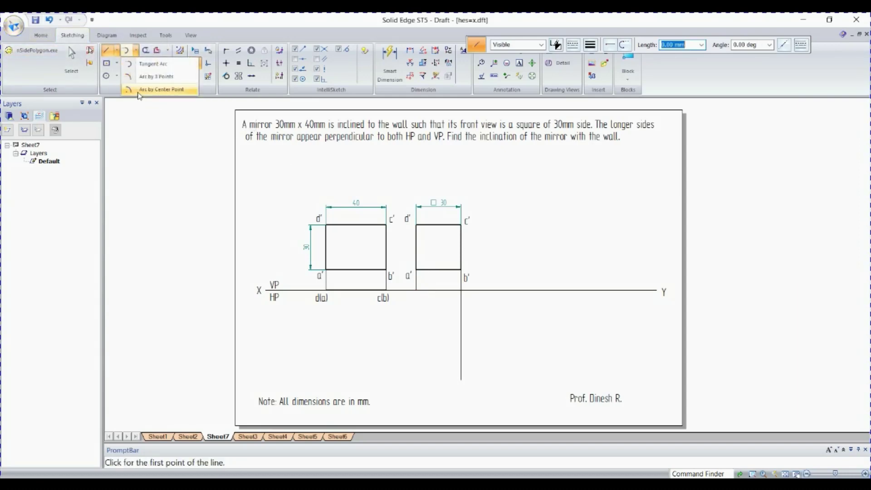
left_click(150, 89)
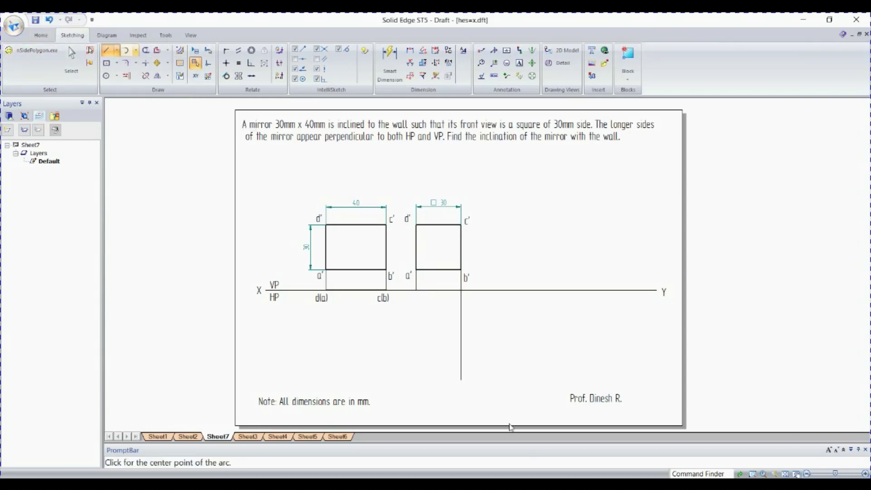
left_click(415, 289)
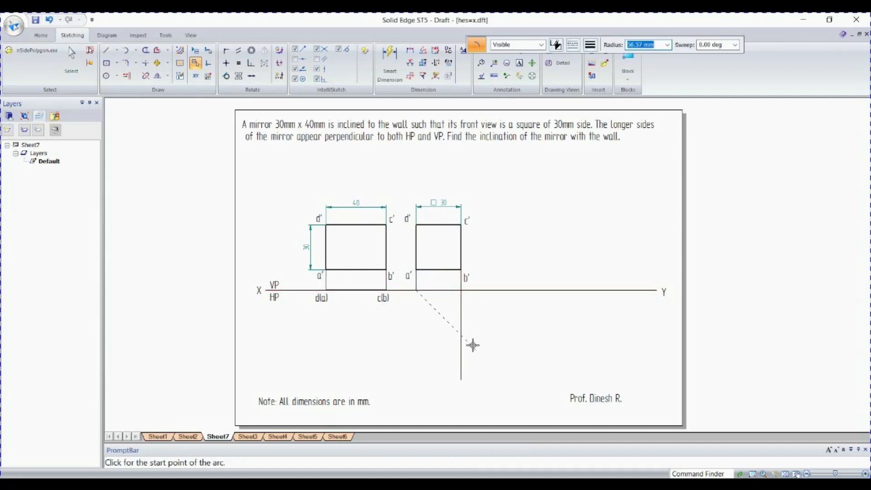
type("40")
key("Tab")
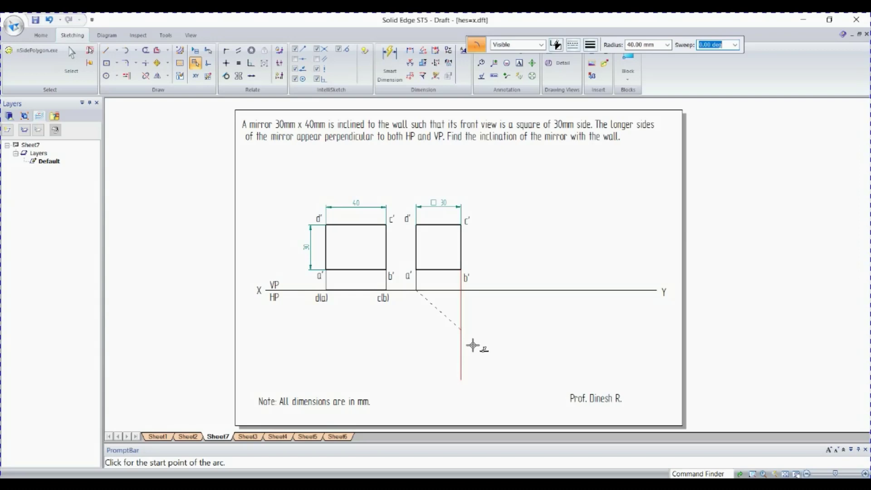
left_click(492, 341)
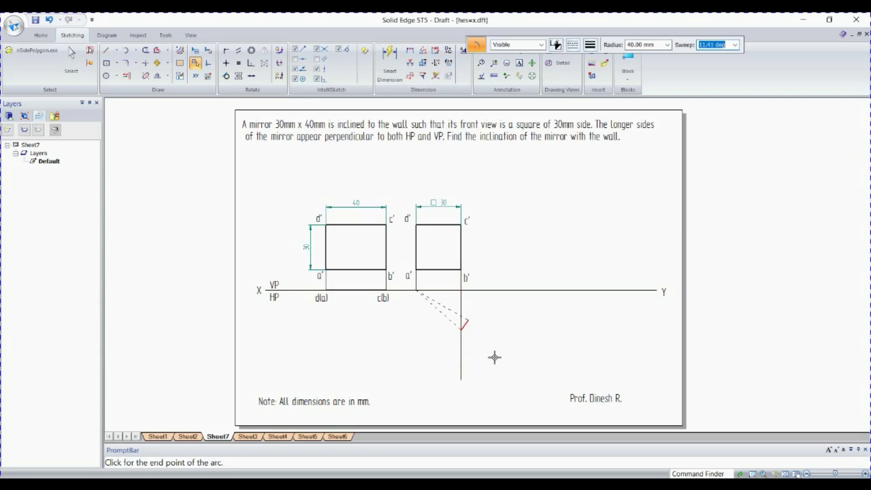
left_click(458, 362)
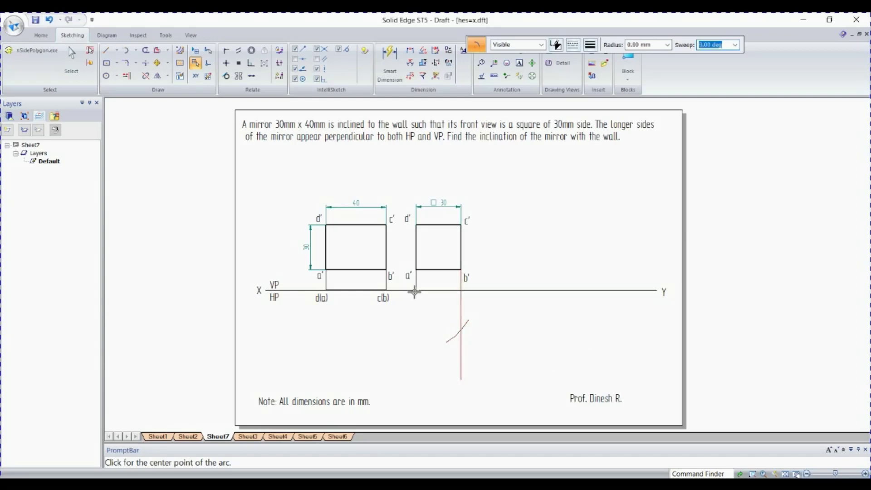
key("Escape")
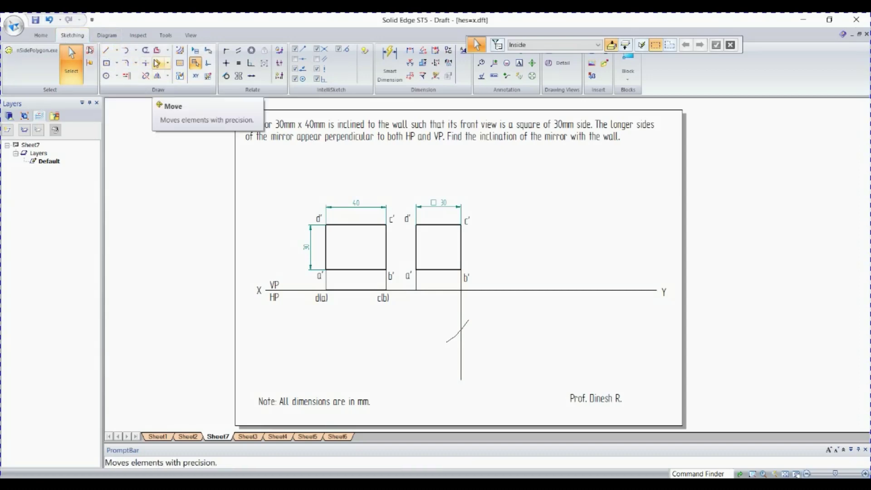
Draw the mirror's 40 mm inclined top-view line from the foot of the a' projector to the arc intersection, 0.50 mm wide.
left_click(108, 52)
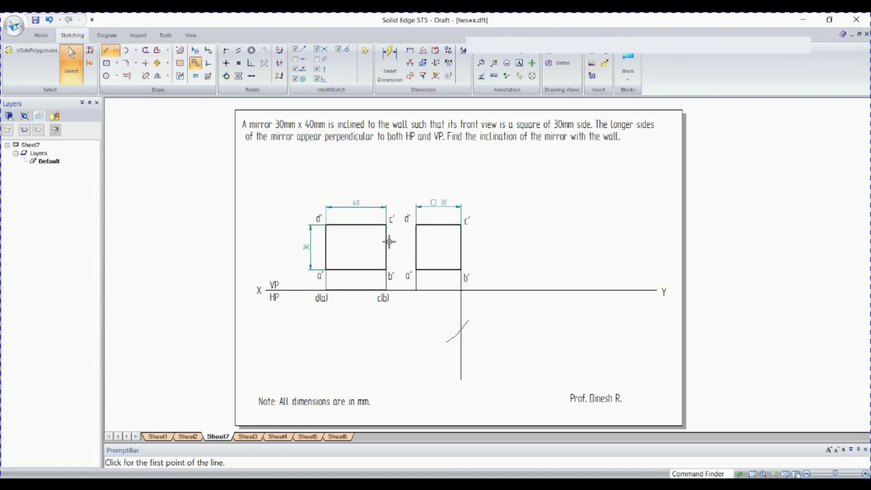
left_click(416, 290)
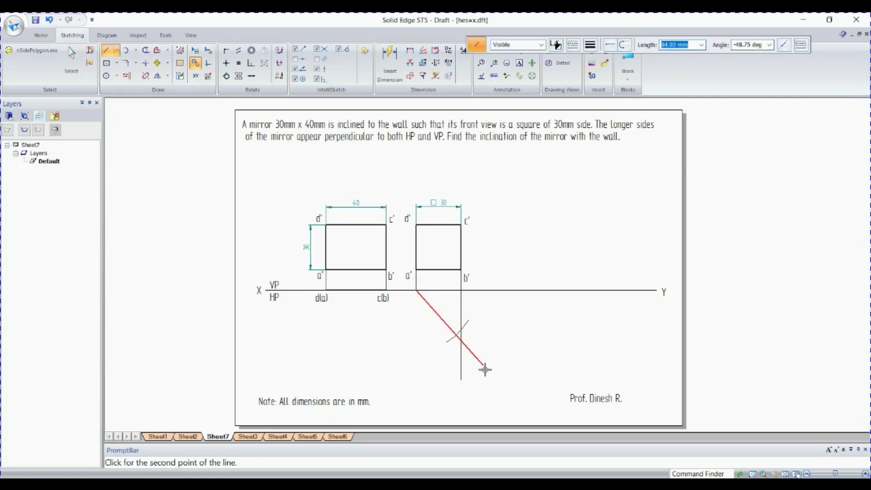
left_click(459, 328)
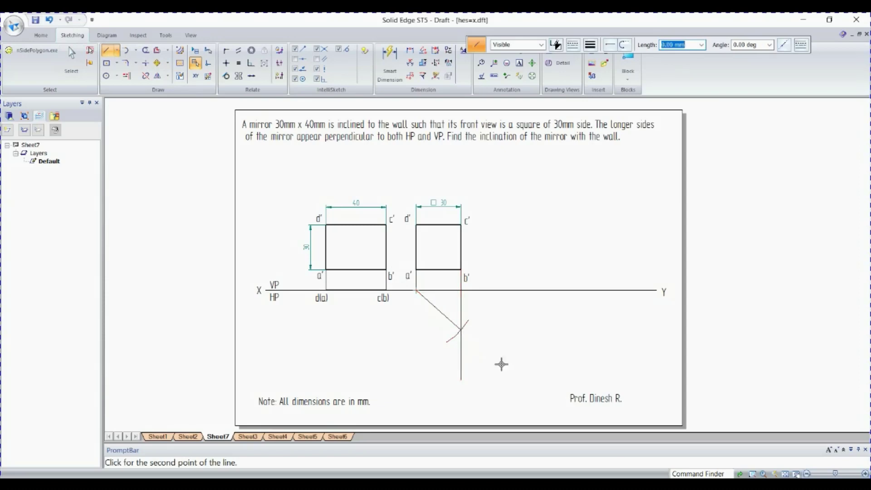
key("Escape")
left_click(446, 306)
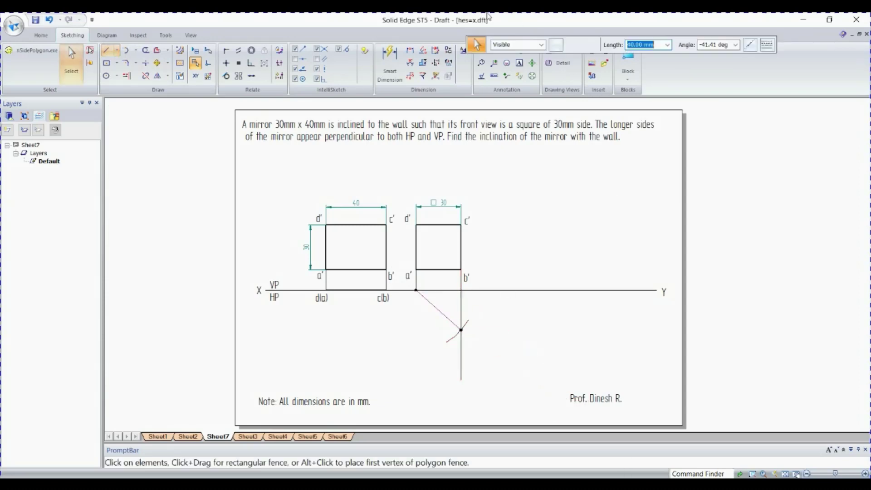
left_click(590, 44)
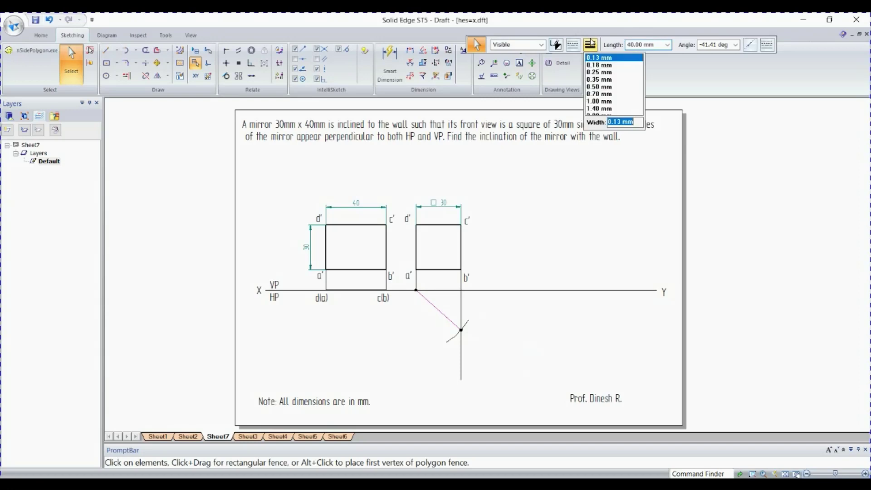
left_click(598, 87)
left_click(605, 218)
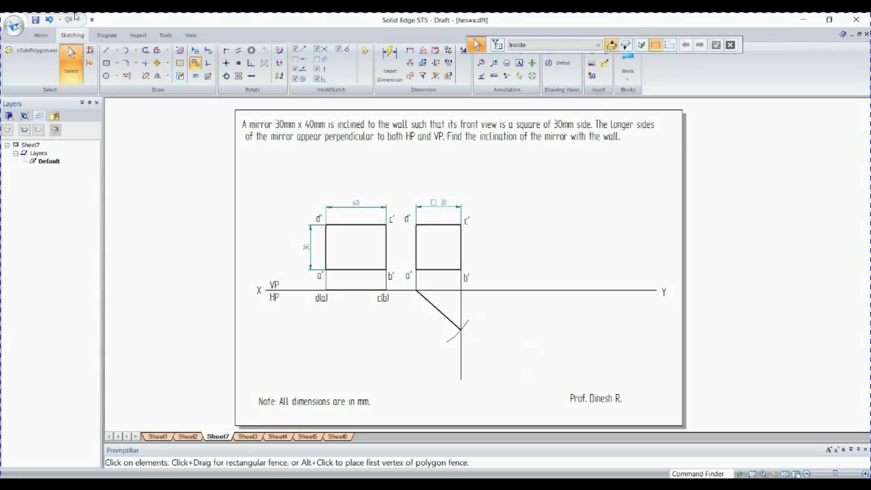
Trim away the construction arc and the projector's excess below the inclined line, and dimension that line's angle to XY.
left_click(145, 51)
mouse_move(432, 334)
left_mouse_down()
mouse_move(457, 352)
mouse_move(470, 318)
mouse_move(471, 342)
left_mouse_up()
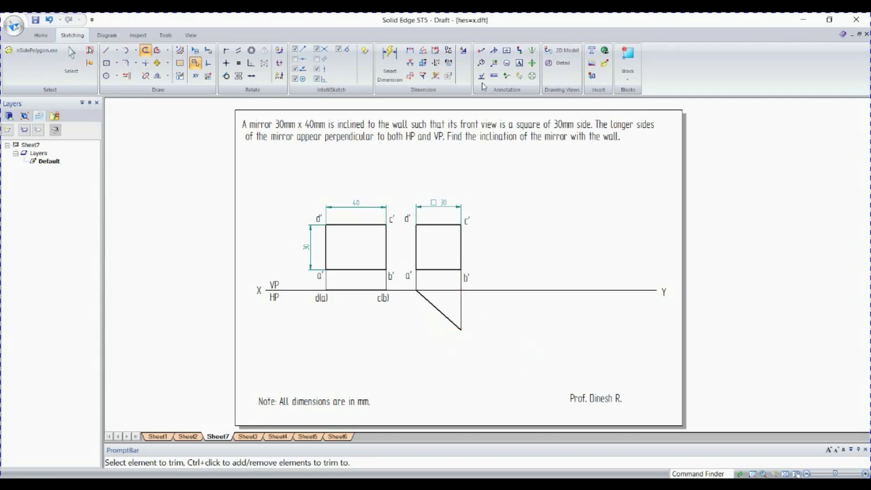
left_click(411, 63)
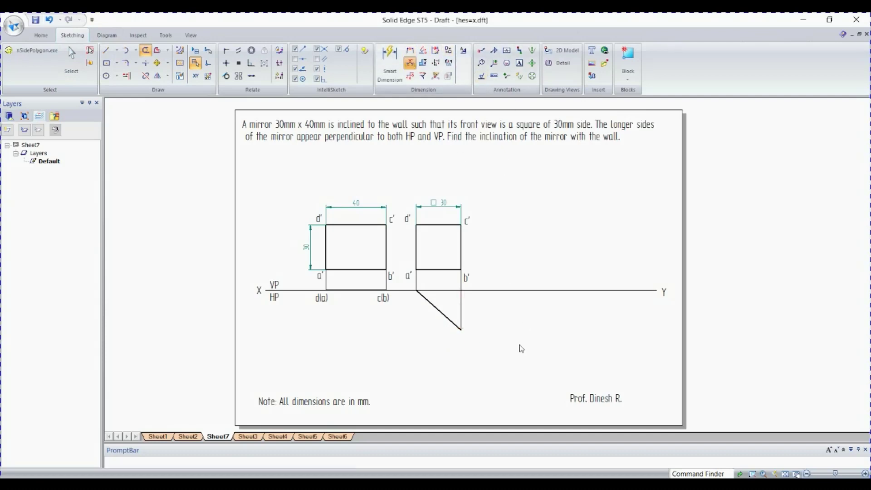
left_click(437, 294)
left_click(445, 291)
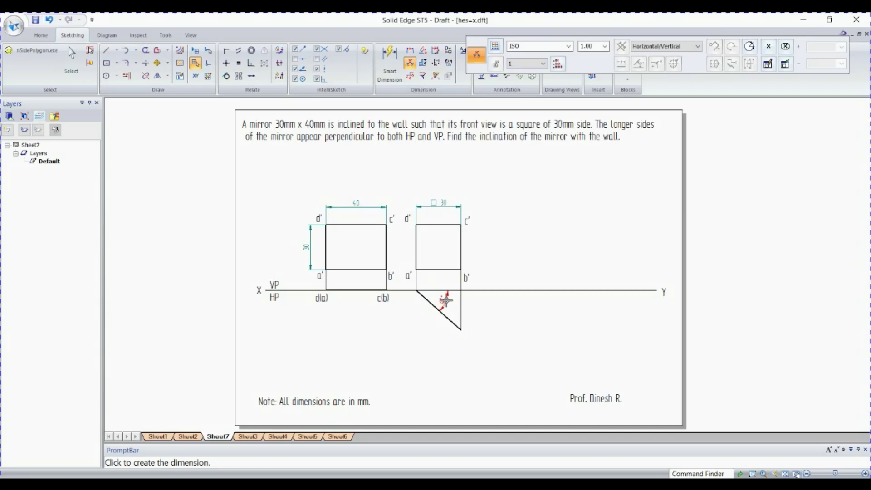
left_click(445, 301)
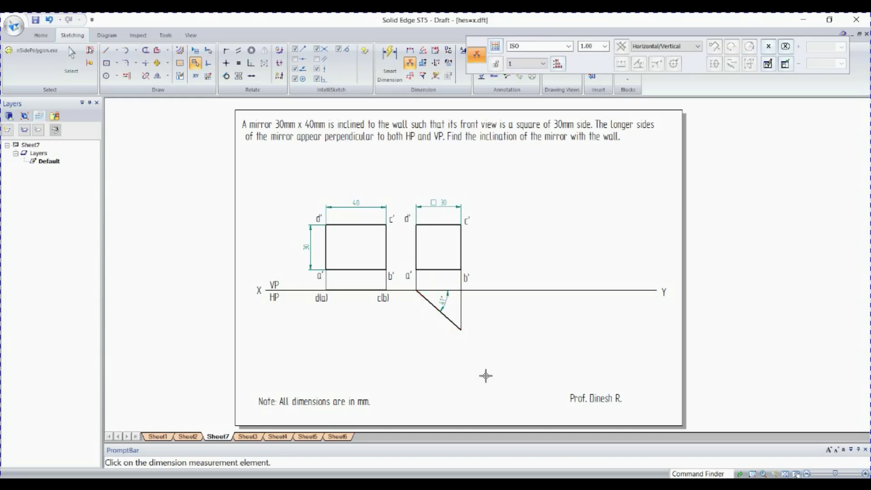
key("Escape")
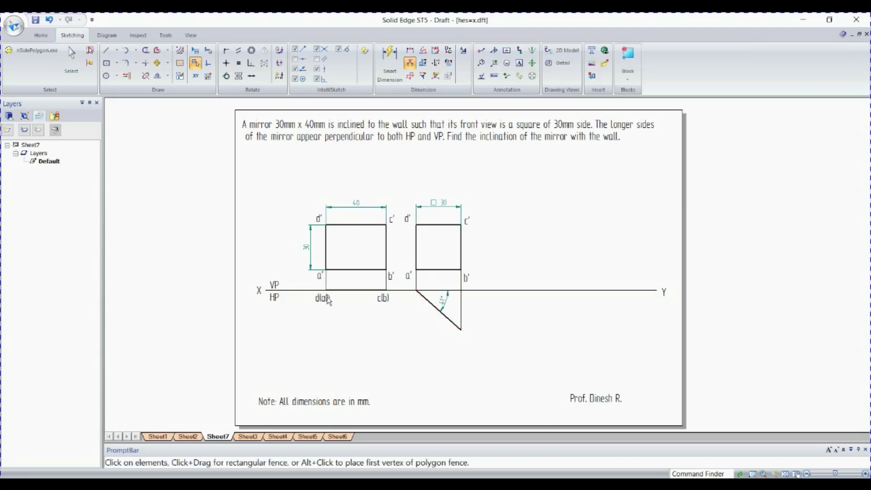
Copy the labels d(a) and c(b) from the first top view to the upper and lower ends of the inclined line.
left_click(327, 295)
left_click_drag(327, 295, 414, 299, "ctrl")
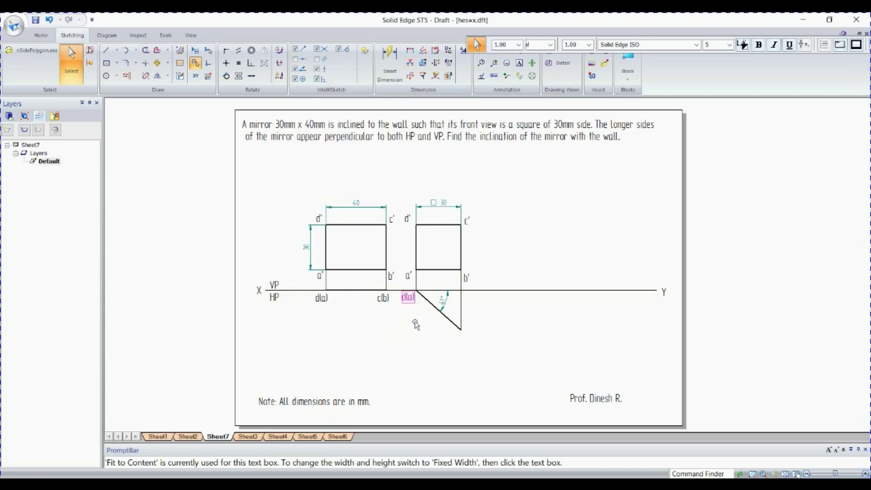
left_click(415, 324)
left_click(387, 295)
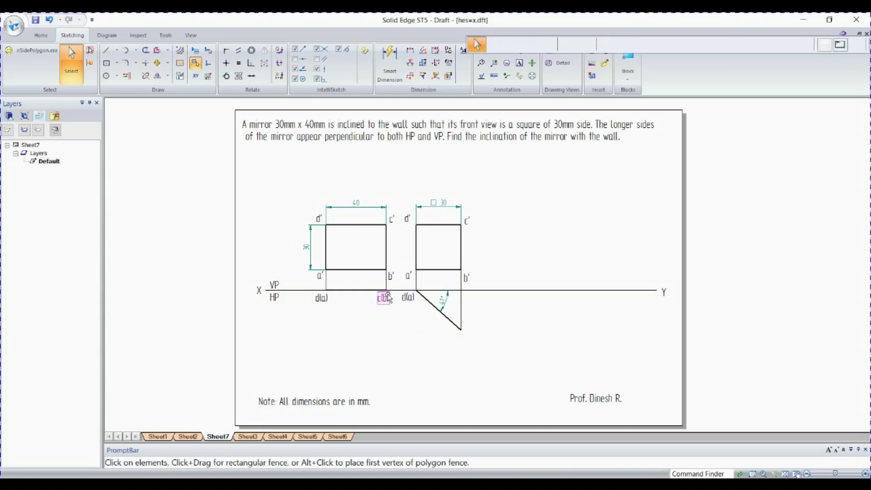
key("ctrl+c")
key("ctrl+v")
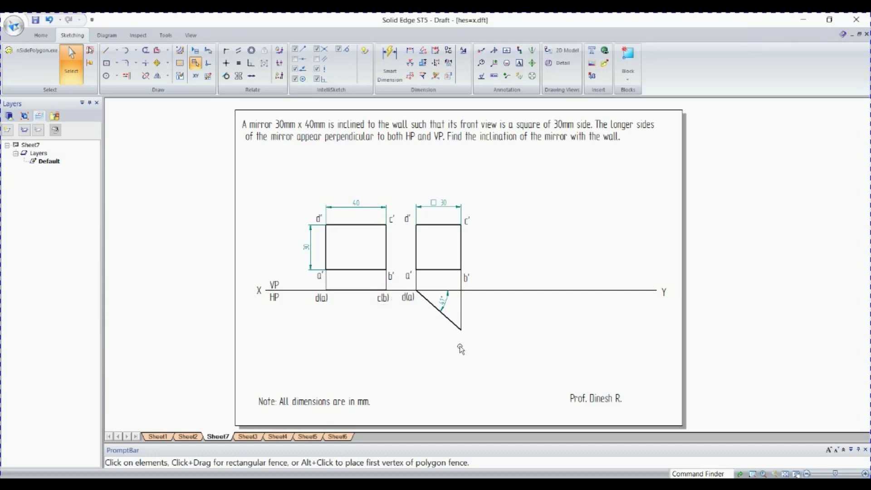
key("ctrl+v")
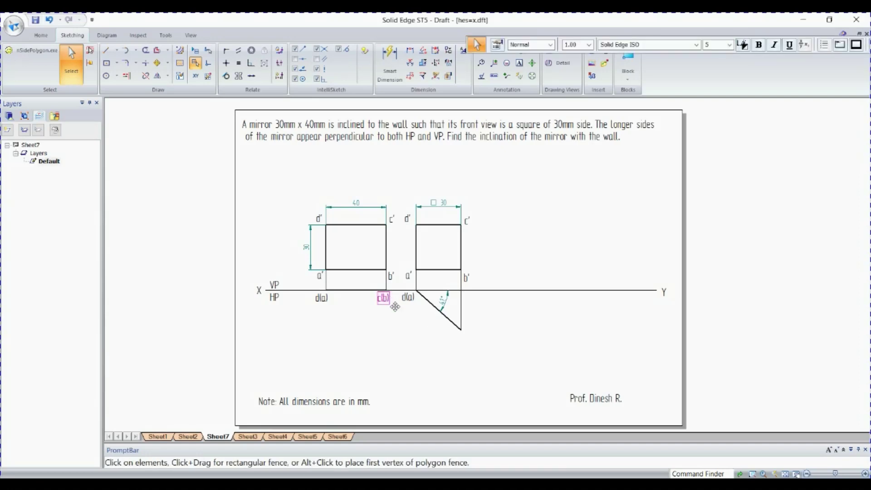
left_click_drag(389, 300, 461, 341)
left_click(439, 421)
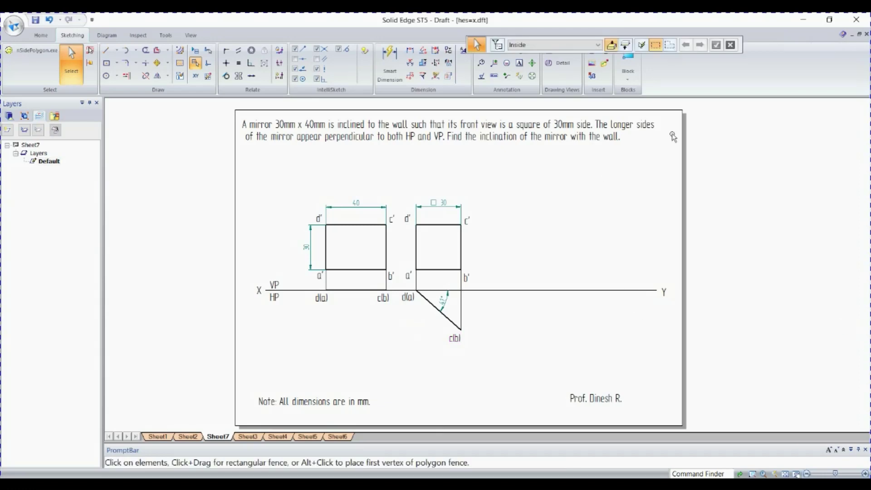
Colour the upper and lower edges of both the rectangle and the square front views magenta.
left_click(357, 224)
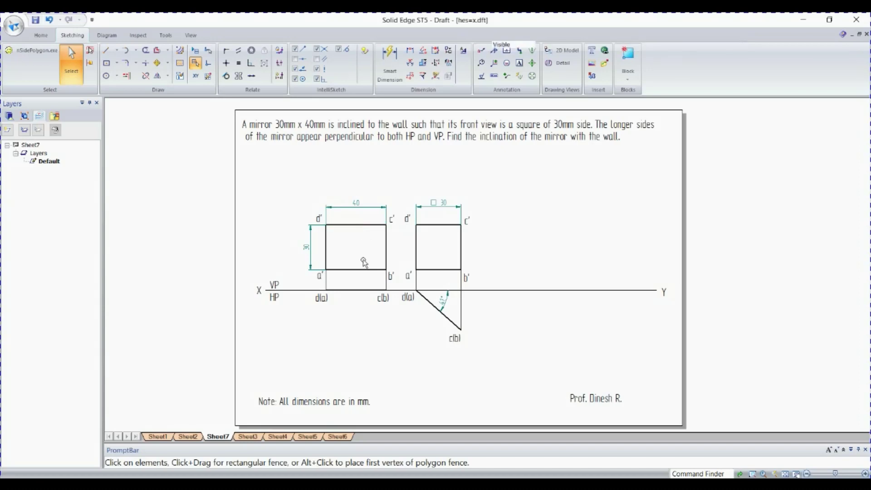
left_click(366, 270, "ctrl")
left_click(439, 225, "ctrl")
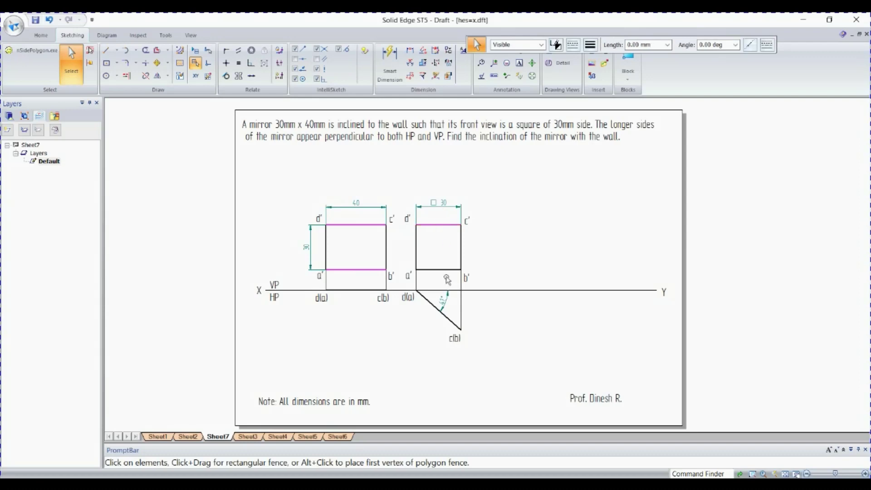
left_click(445, 270, "ctrl")
left_click(557, 45)
left_click(567, 78)
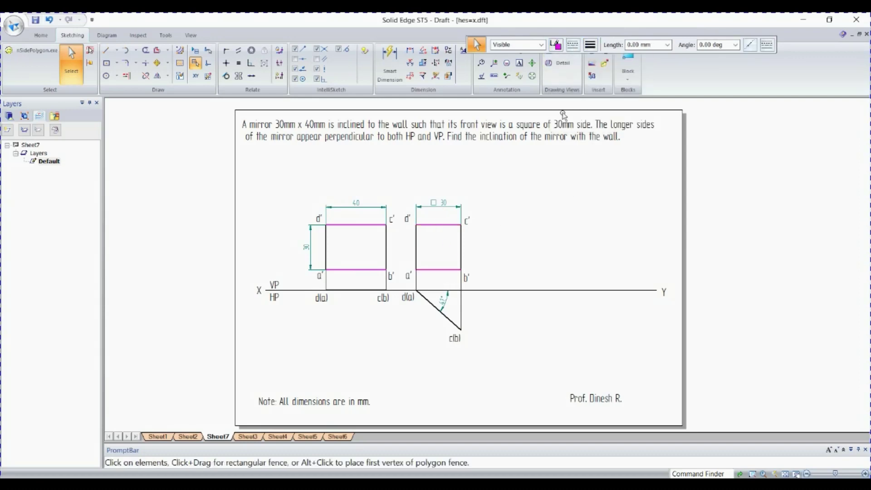
left_click(573, 255)
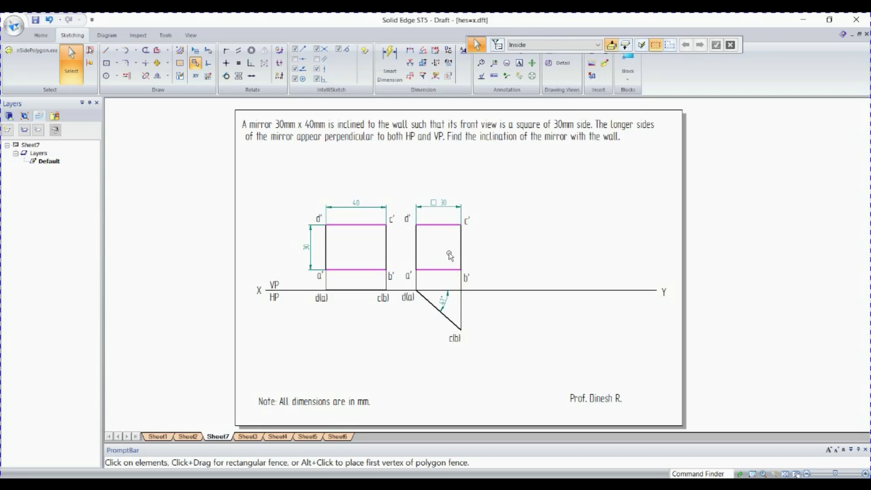
Copy the square front view and place the copy to its right at the same height above XY.
left_click_drag(448, 253, 426, 273)
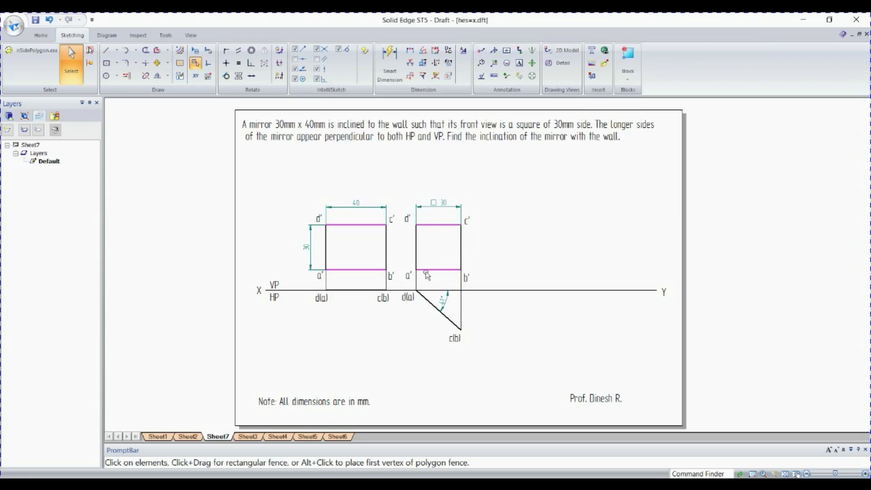
left_click(426, 272)
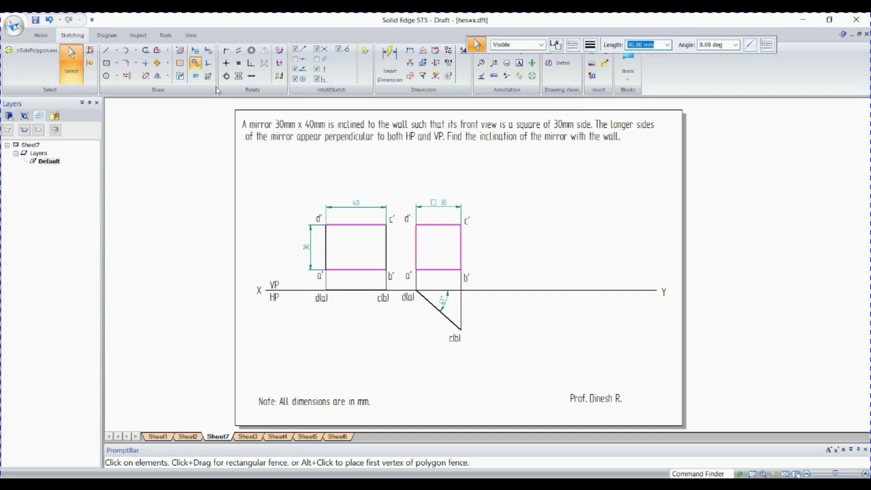
left_click(159, 63)
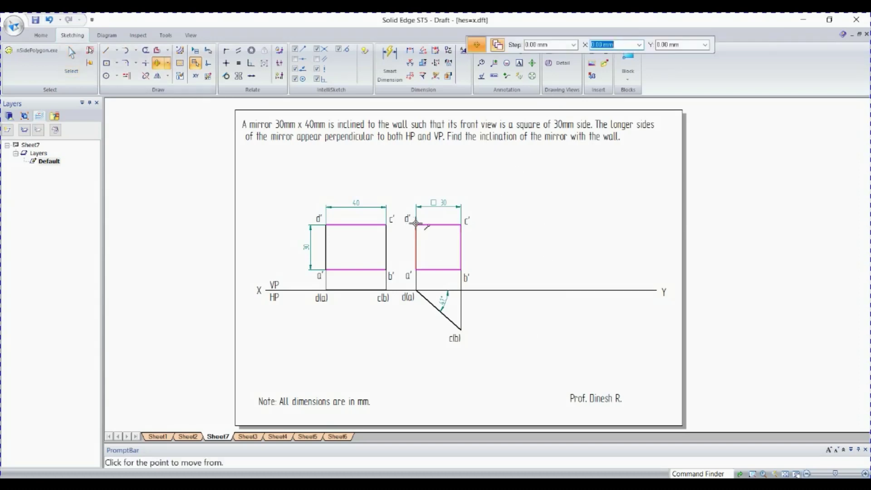
left_click(415, 223)
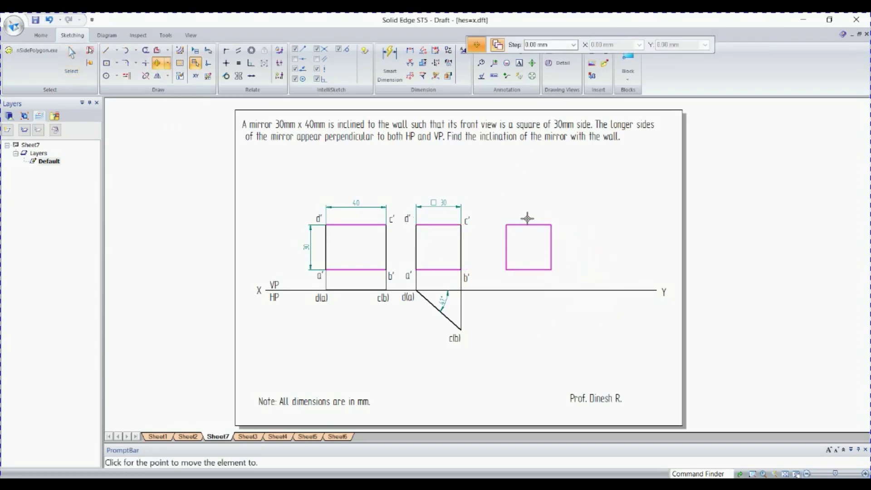
left_click(527, 219)
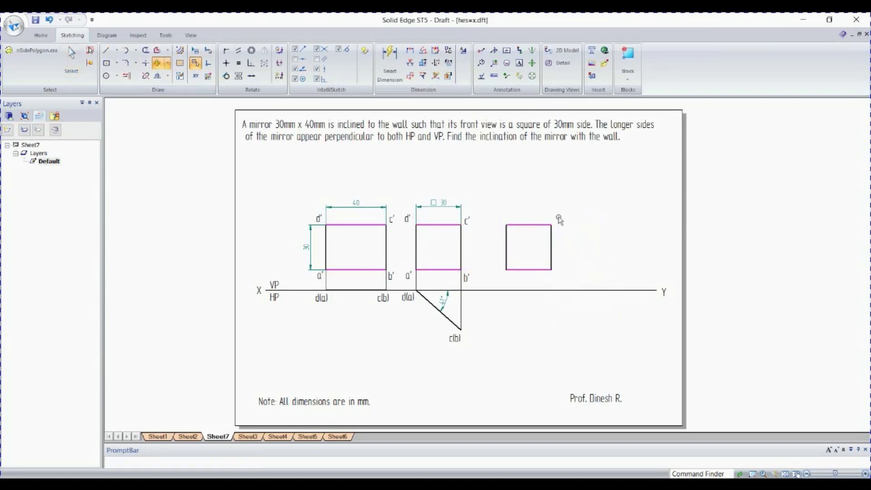
Rotate the copied square 90 degrees clockwise about its lower-right corner.
left_click(167, 63)
left_click(167, 89)
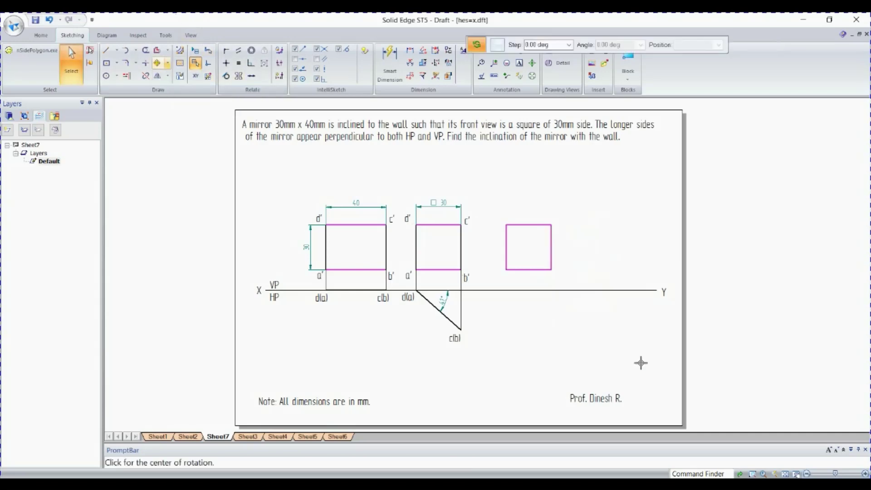
left_click(550, 269)
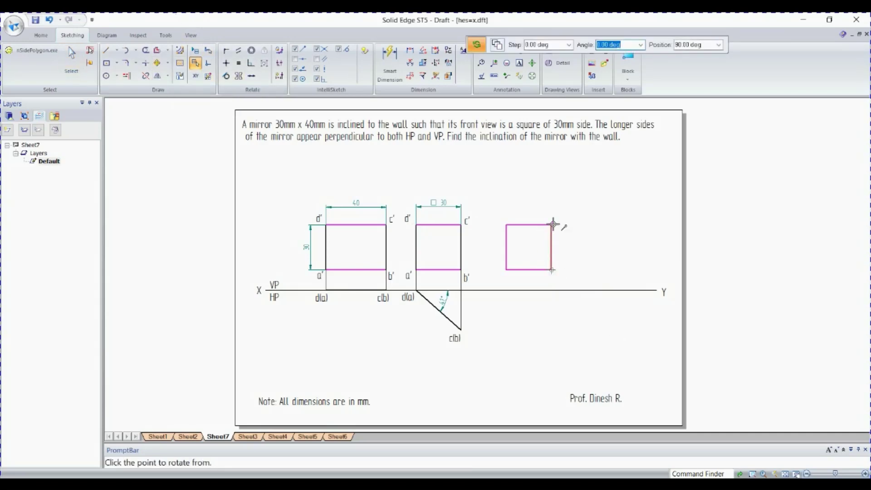
left_click(551, 225)
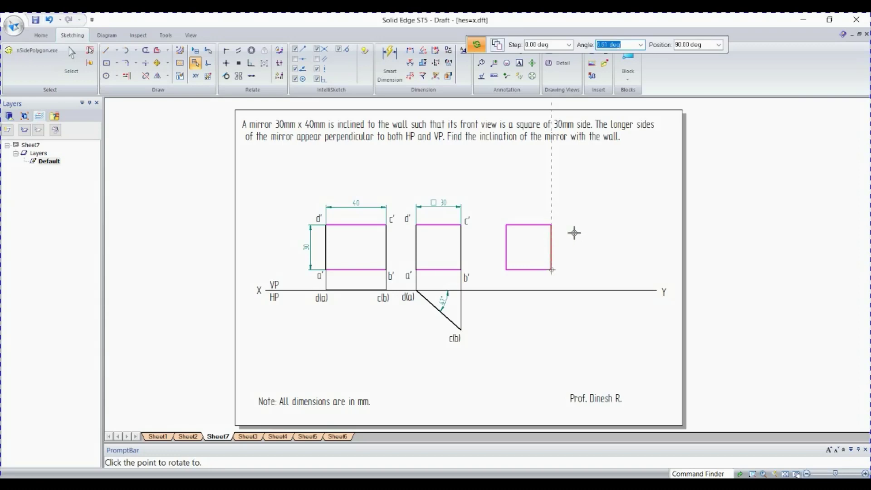
left_click(606, 268)
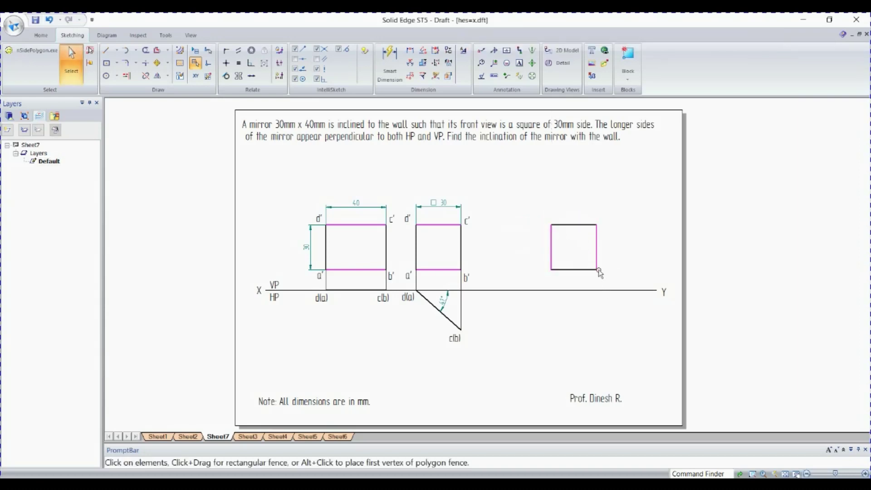
Move the rotated square back to the left, closer to the second front view.
left_click(597, 264)
left_click_drag(596, 262, 550, 258)
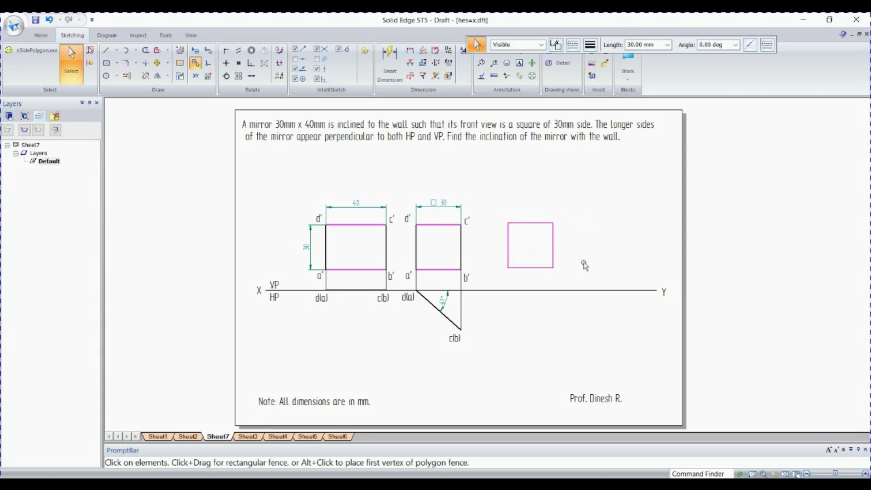
left_click(584, 275)
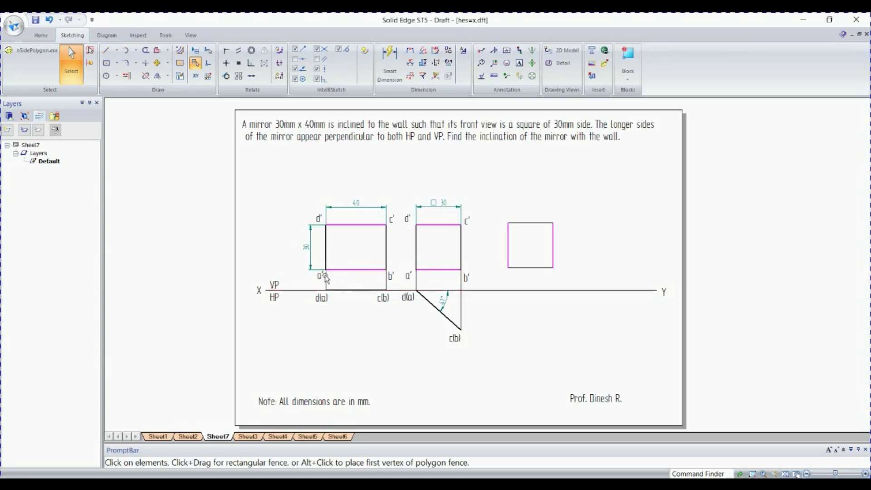
Copy corner labels onto the rotated square: a' upper left, b' lower left, c' lower right and d' upper right.
left_click(322, 281)
left_click_drag(323, 280, 505, 228, "ctrl")
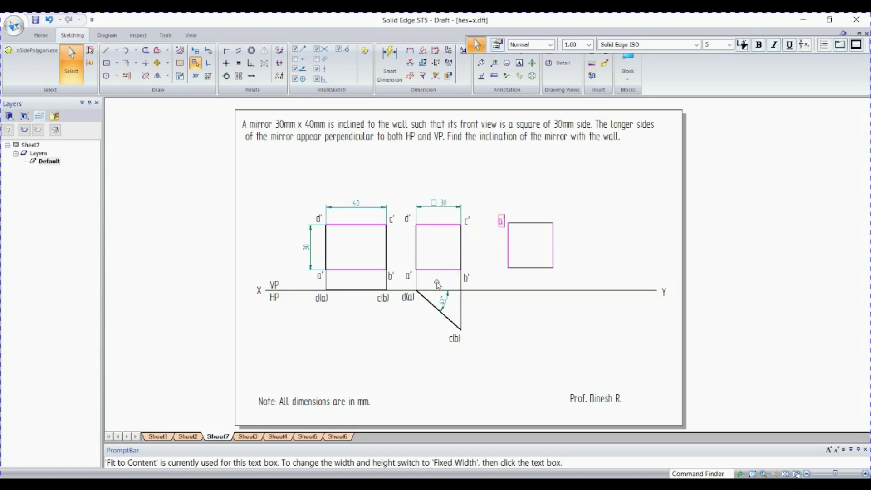
left_click_drag(467, 277, 499, 268)
left_click_drag(466, 221, 554, 264)
left_click_drag(410, 210, 563, 210)
Draw a horizontal projector 0.13 mm thick from point c(b) of the second top view to beneath the third front view.
left_click(107, 49)
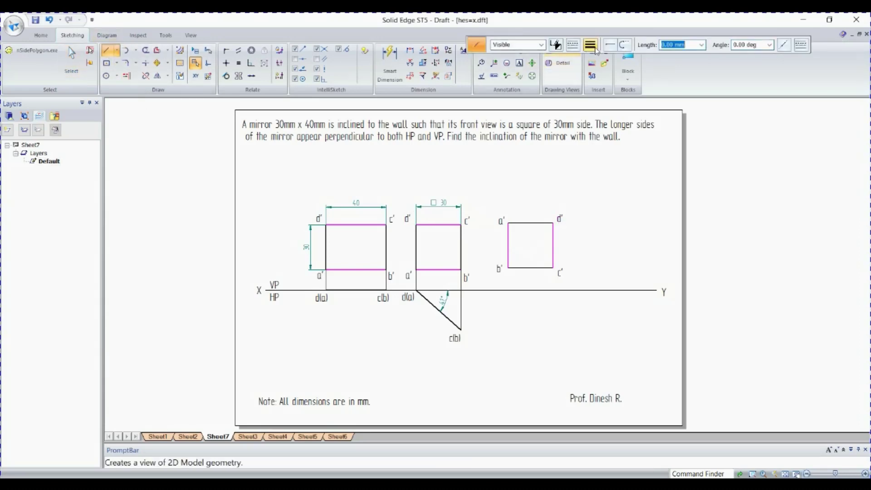
left_click(590, 45)
left_click(603, 65)
left_click(590, 45)
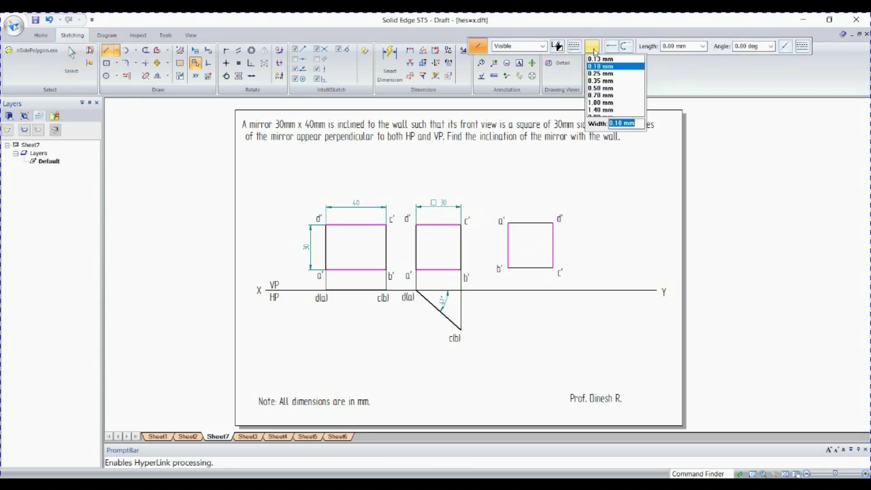
left_click(598, 61)
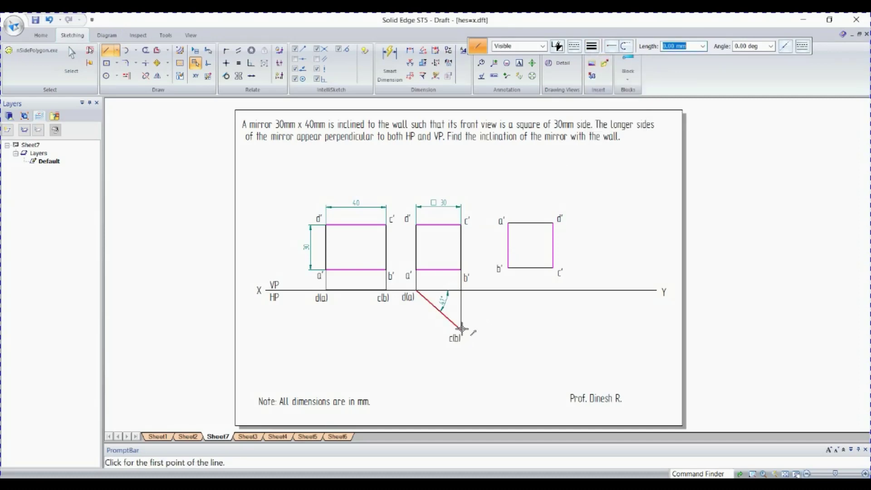
left_click(460, 329)
left_click(567, 330)
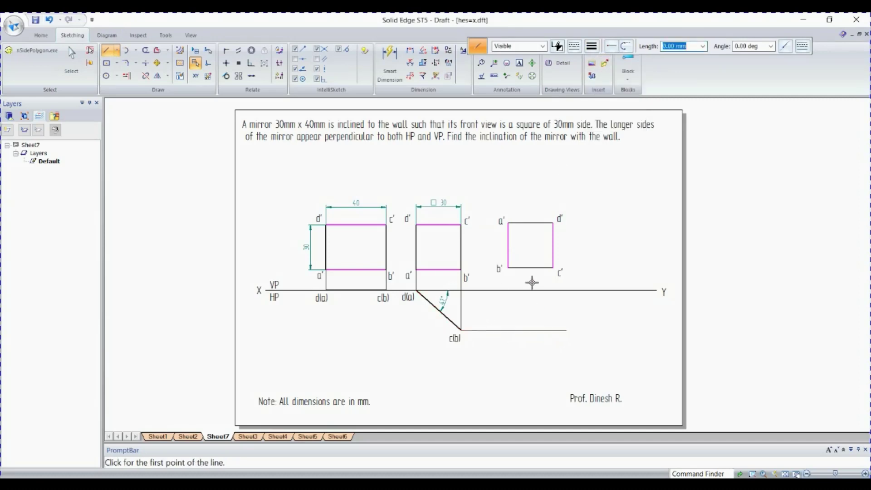
Draw vertical projectors from b' and c' of the third front view down to the horizontal projector.
left_click(508, 268)
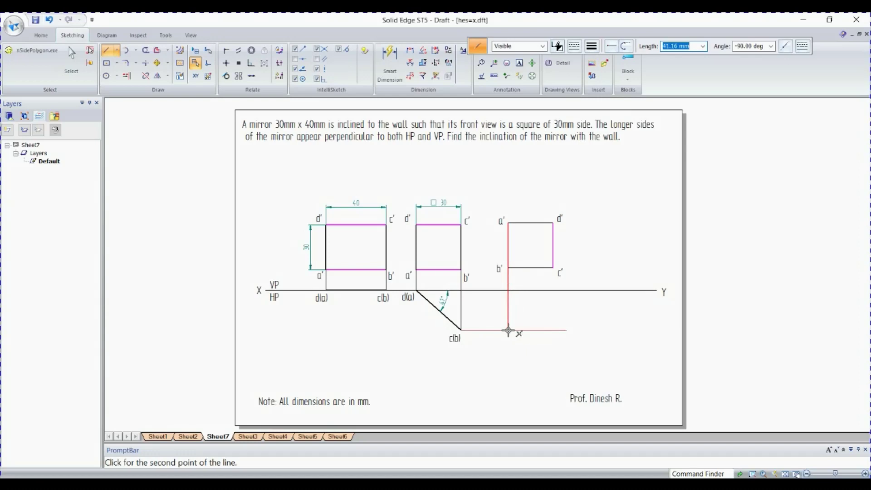
left_click(508, 330)
left_click(553, 268)
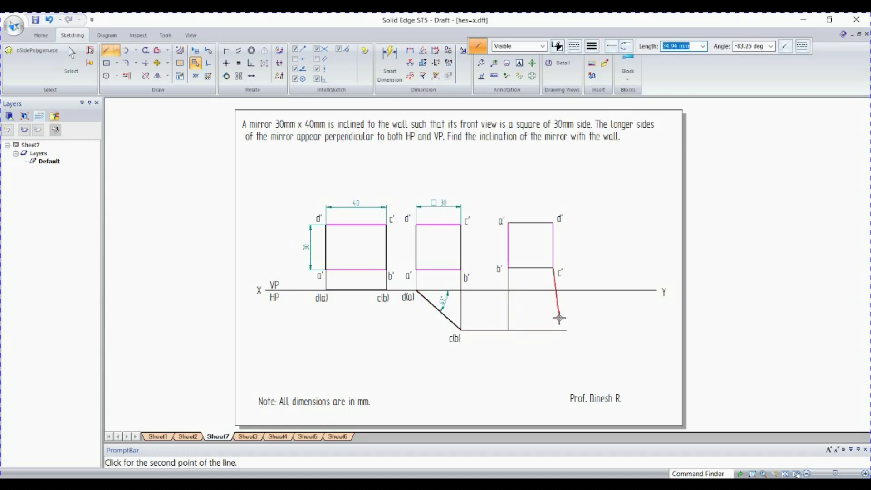
left_click(554, 330)
key("Escape")
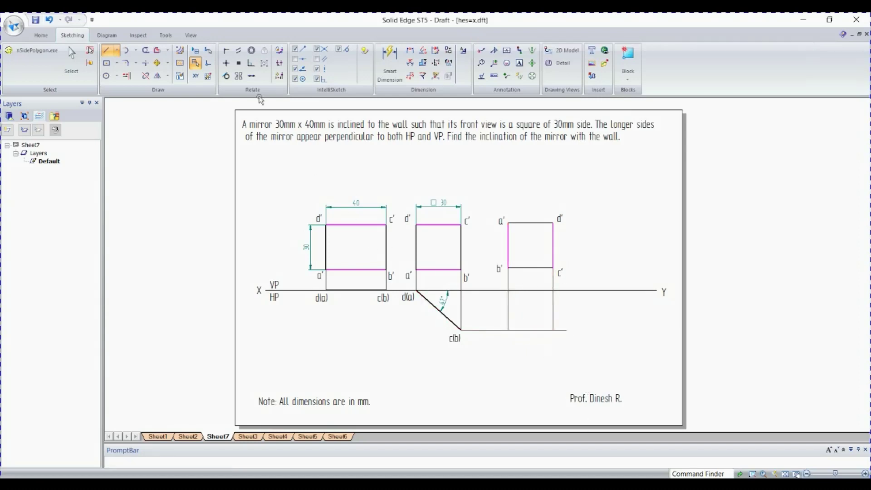
Draw the third top view as a two-point rectangle, about 30 by 26.5 mm, between XY and the horizontal projector.
left_click(117, 64)
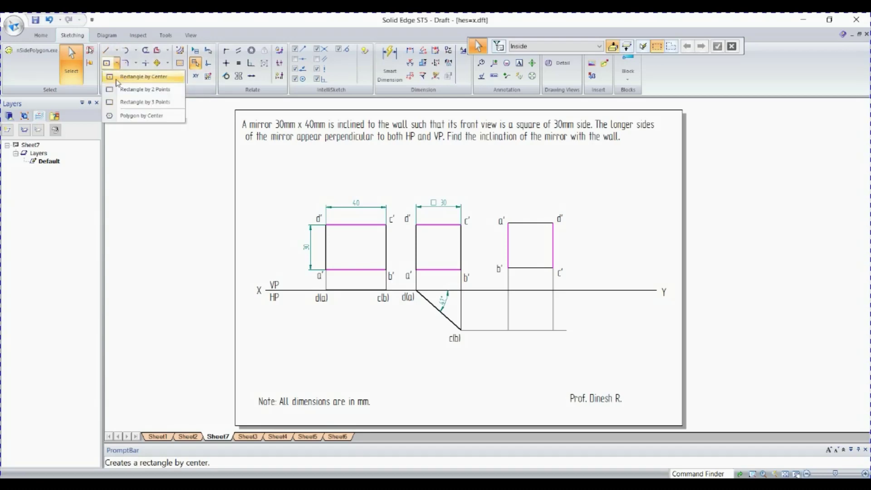
left_click(144, 89)
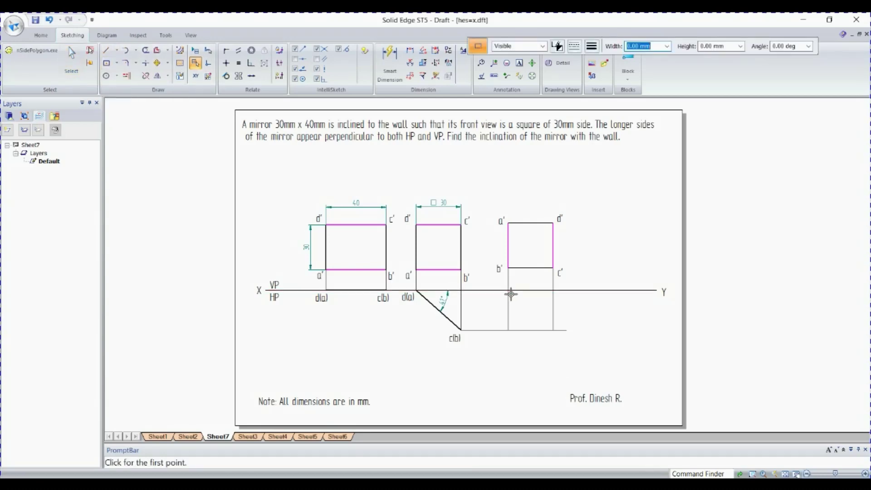
left_click(508, 290)
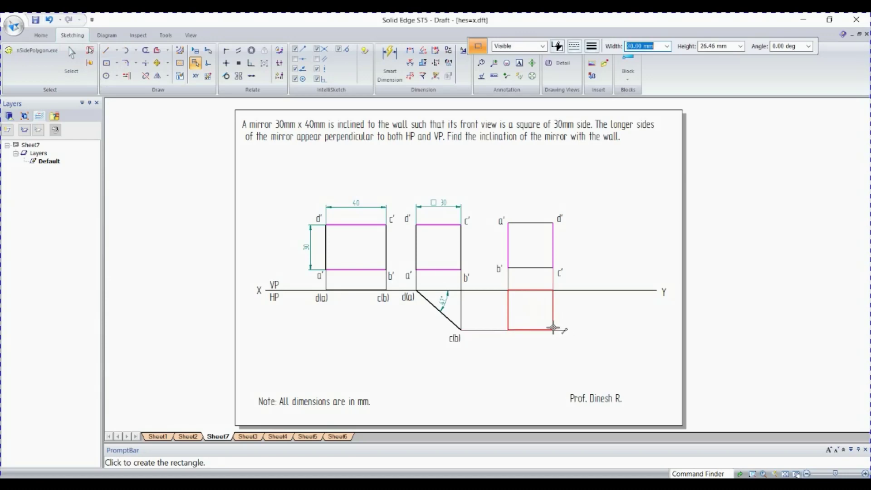
left_click(554, 328)
key("Escape")
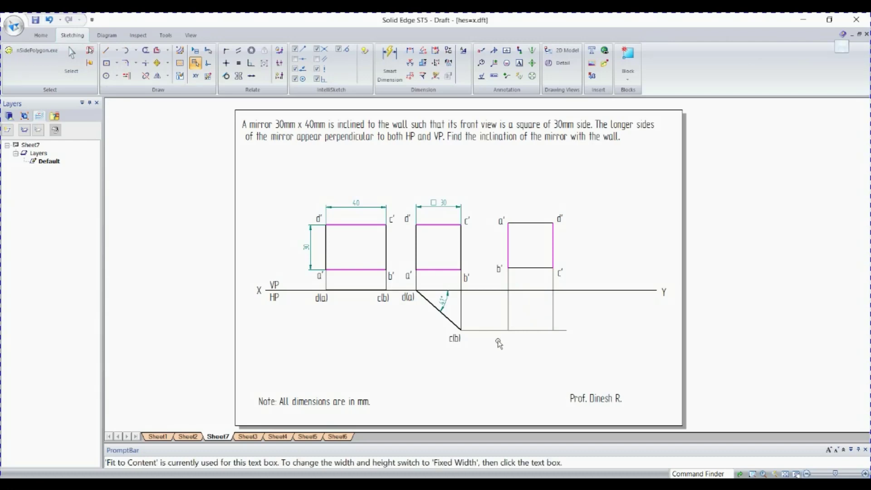
key("Escape")
key("Escape")
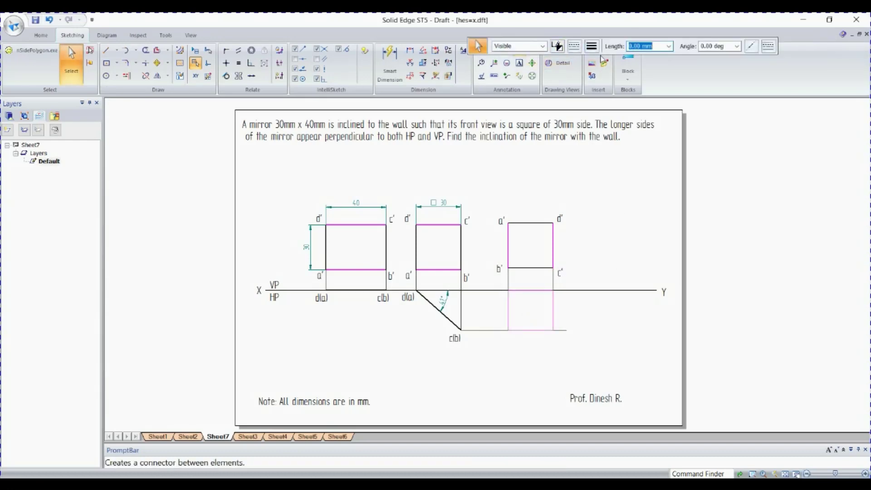
Set the third top view's outline width to 0.50 mm and trim the projector extending past its lower-right corner.
left_click(592, 46)
left_click(600, 88)
left_click(636, 222)
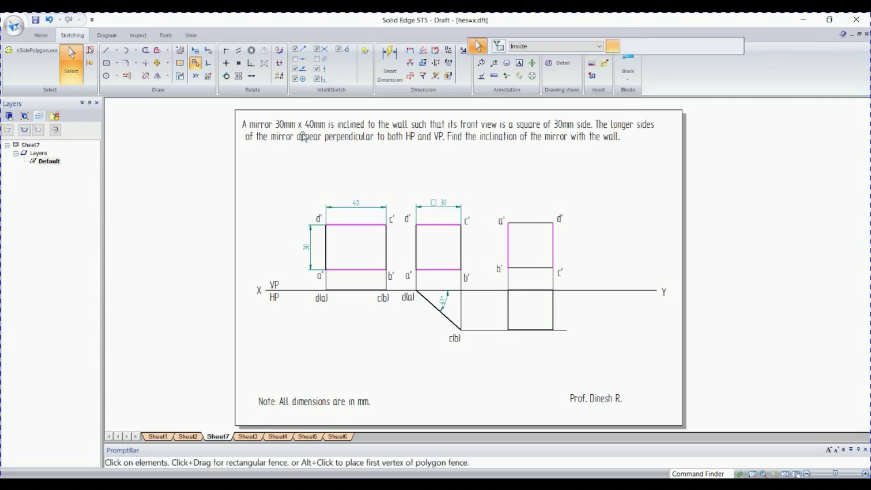
left_click(151, 52)
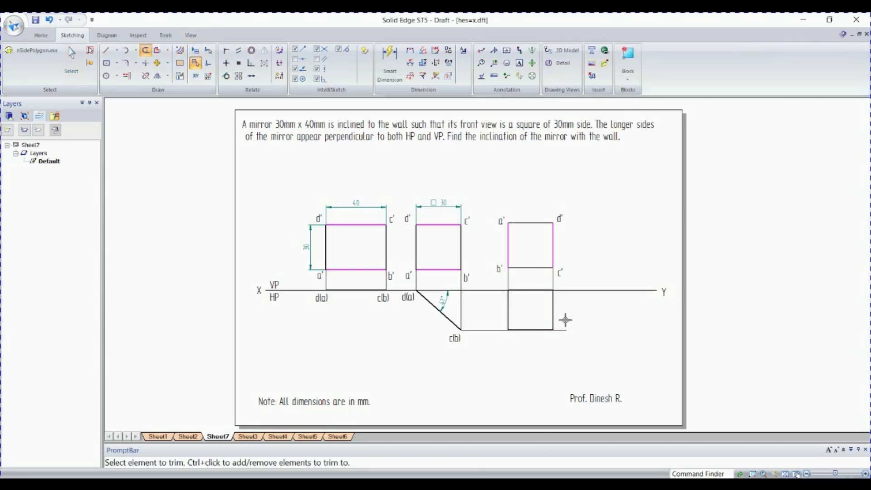
left_click_drag(562, 318, 563, 349)
Label the third top view's corners: a upper left, b lower left, c lower right and d upper right.
left_click(520, 62)
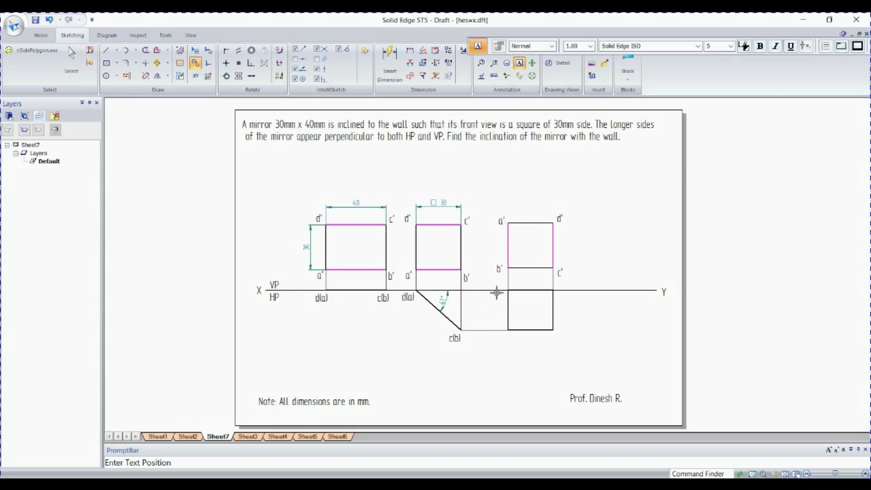
left_click(497, 293)
type("a")
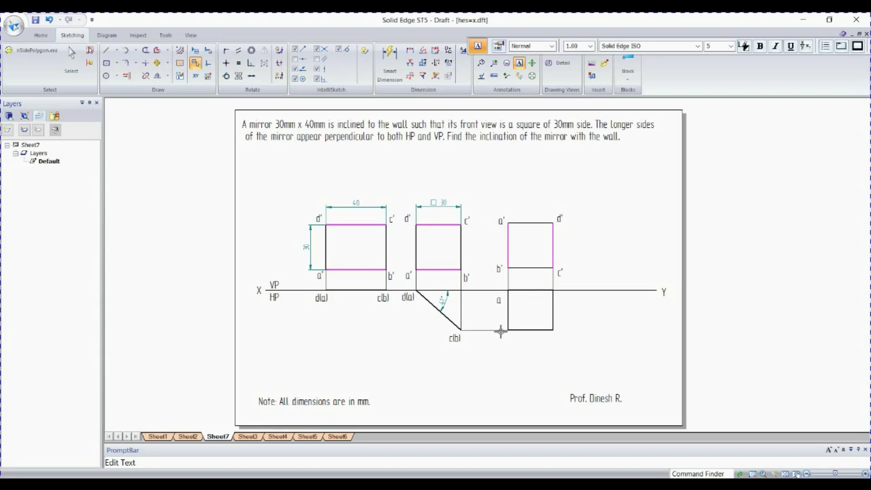
left_click(502, 338)
type("b")
left_click(554, 336)
type("c")
left_click_drag(797, 39, 529, 13)
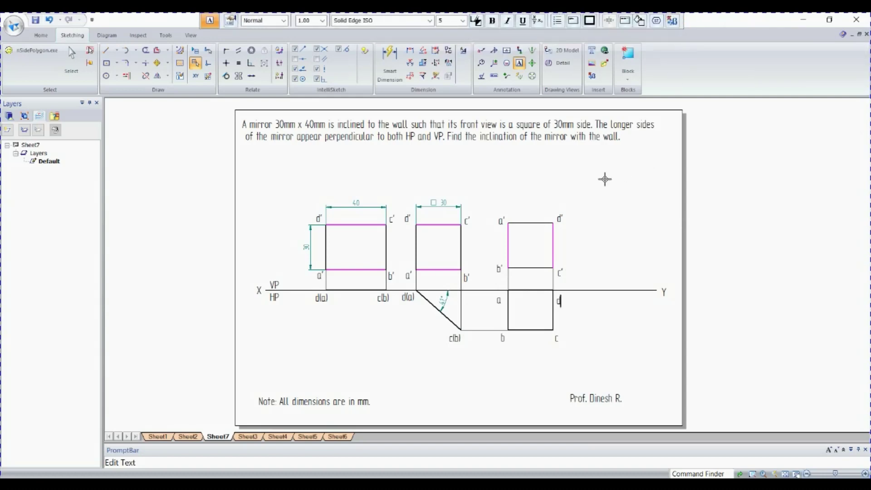
Compose the text φ=41° in Character Map and paste it as a note above the third front view.
left_click(597, 185)
key("alt+Tab")
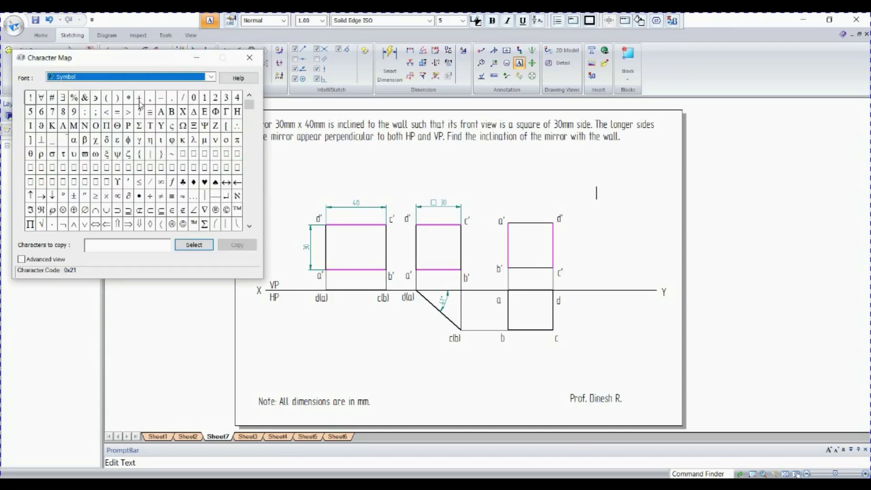
left_click(129, 141)
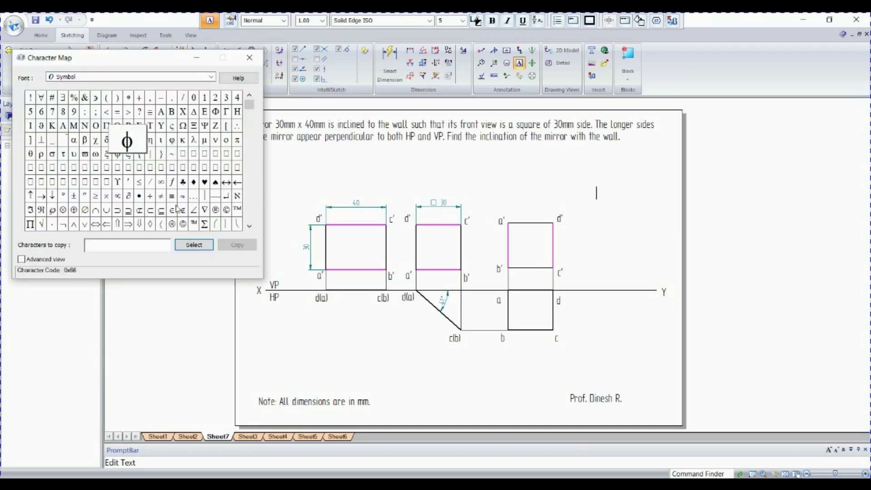
left_click(192, 245)
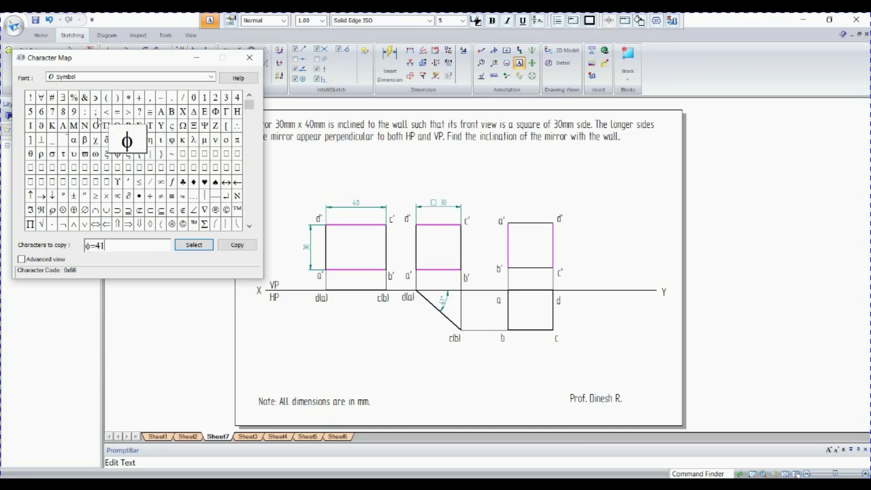
left_click(65, 197)
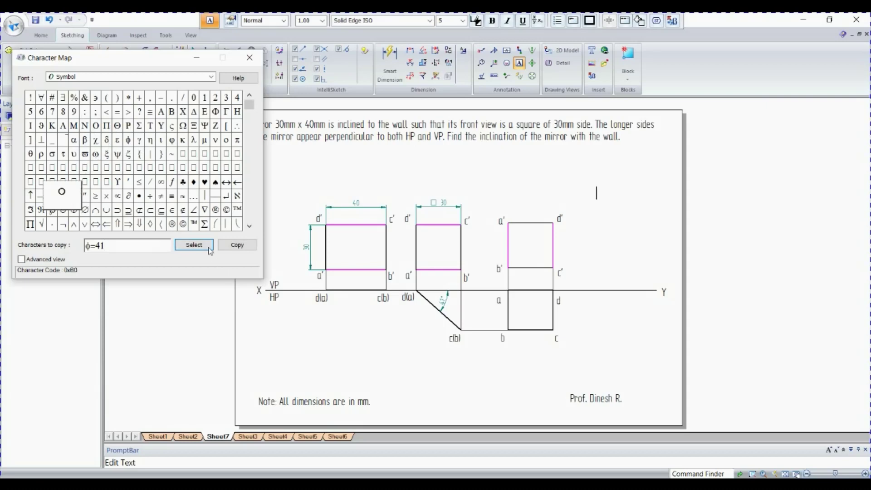
left_click(209, 249)
left_click(590, 181)
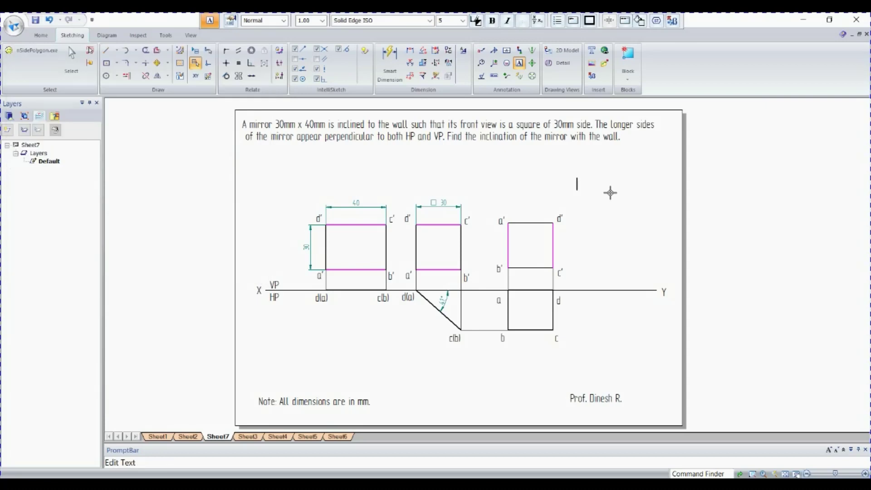
key("ctrl+v")
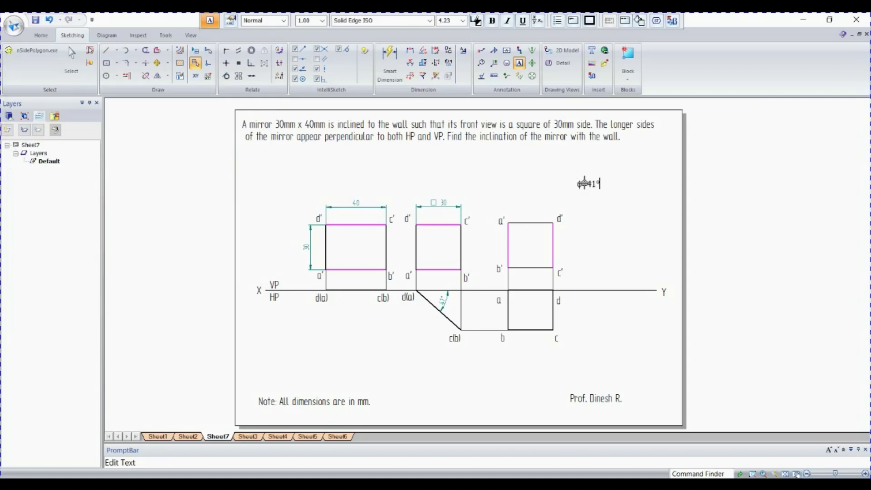
key("Escape")
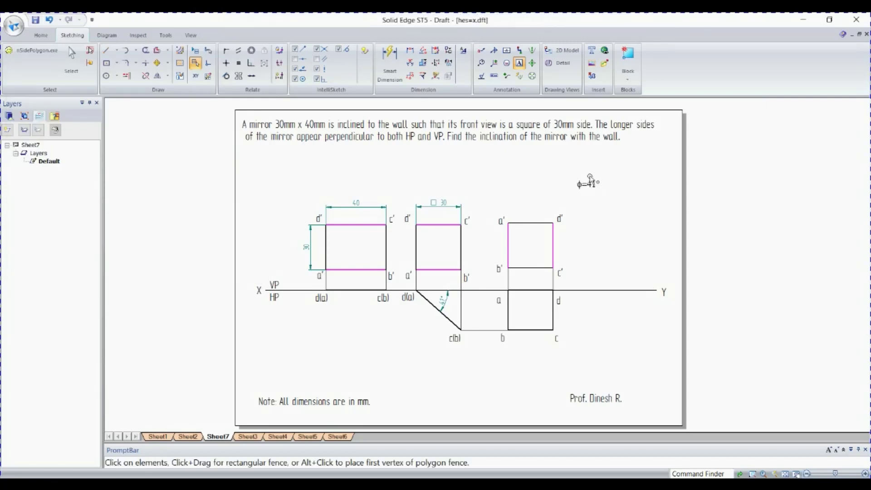
Move the φ=41° note slightly down and to the right, beside the third front view.
left_click(589, 178)
left_click(588, 175)
left_click_drag(590, 176, 606, 196)
left_click(644, 217)
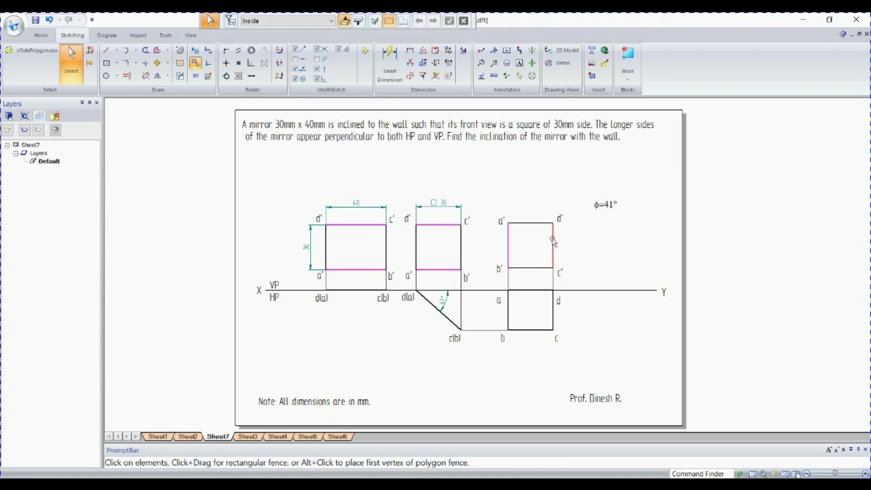
Change the color of all magenta edges in the three front views to black.
left_click(553, 239)
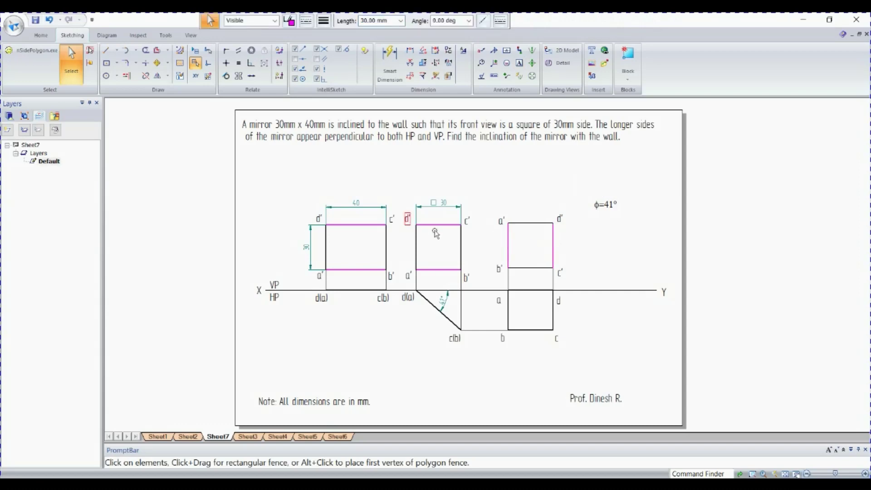
left_click(369, 269, "ctrl")
left_click(359, 225, "ctrl")
left_click(297, 21)
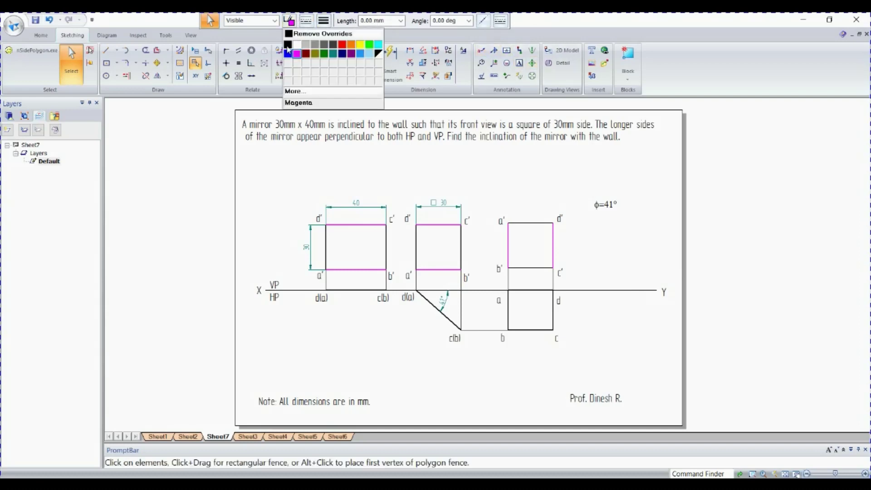
left_click(288, 44)
left_click(658, 264)
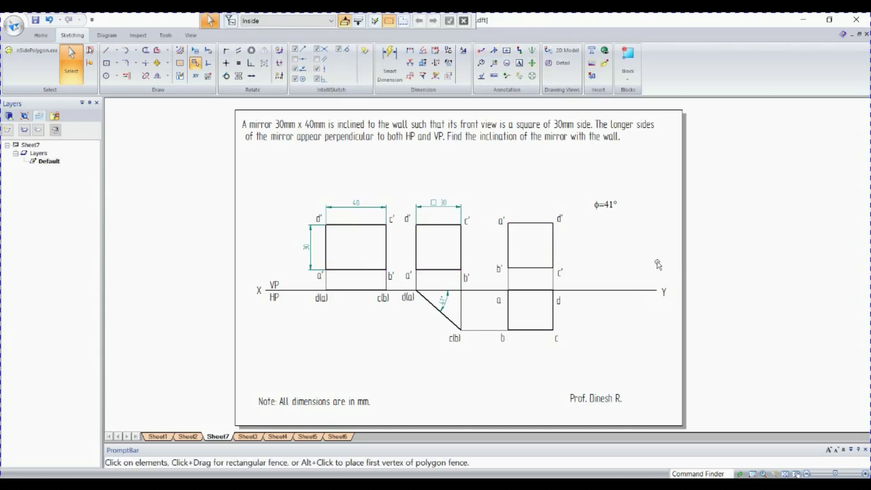